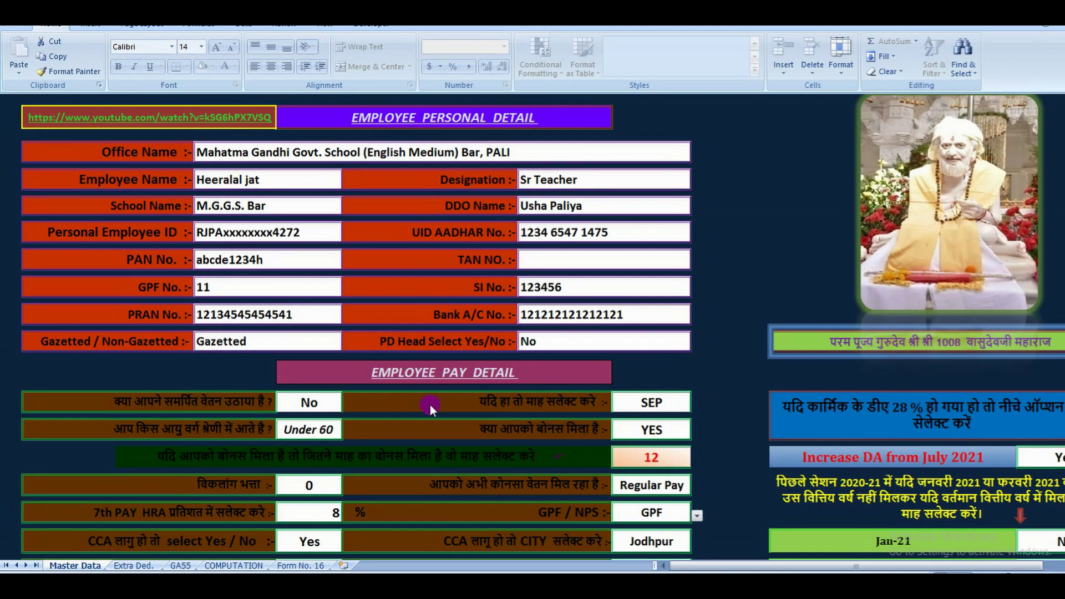
pyautogui.scroll(-1, 431, 405)
pyautogui.scroll(-1, 430, 404)
pyautogui.scroll(-1, 430, 404)
pyautogui.scroll(-1, 430, 404)
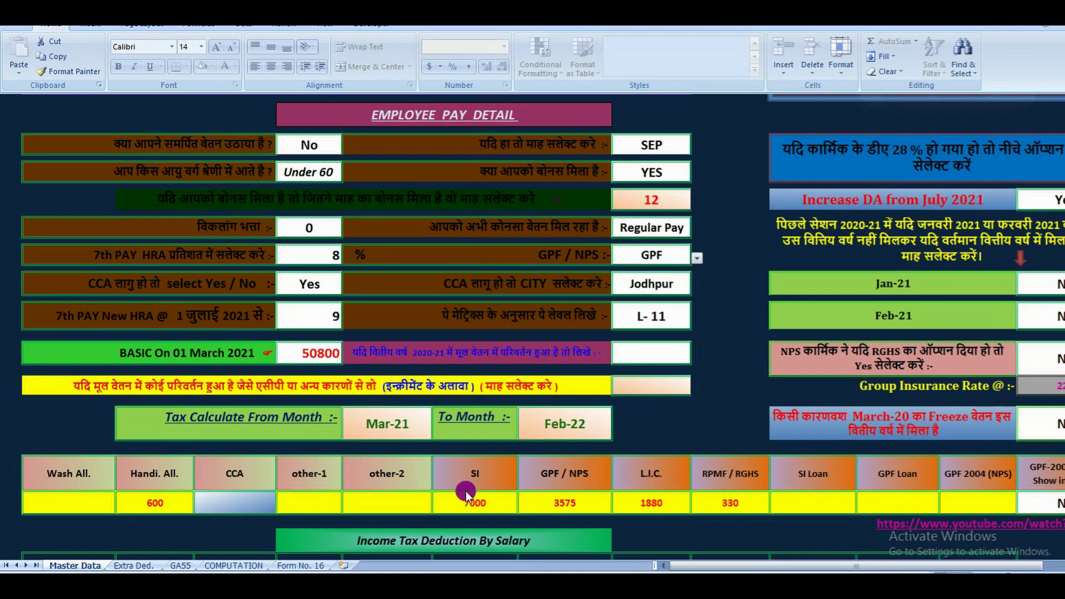
pyautogui.scroll(-1, 468, 490)
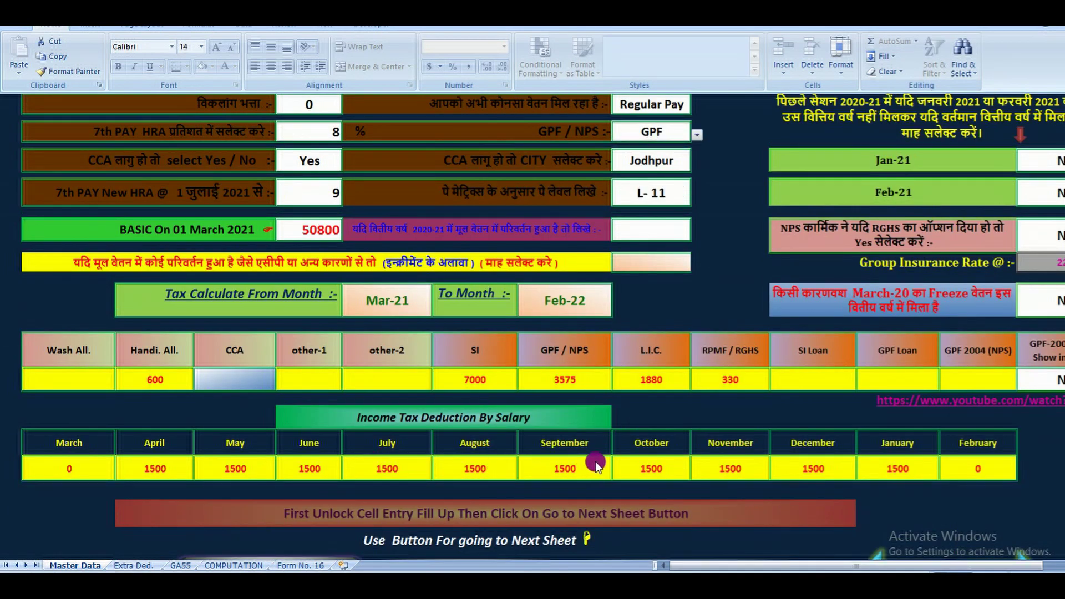
pyautogui.scroll(1, 594, 460)
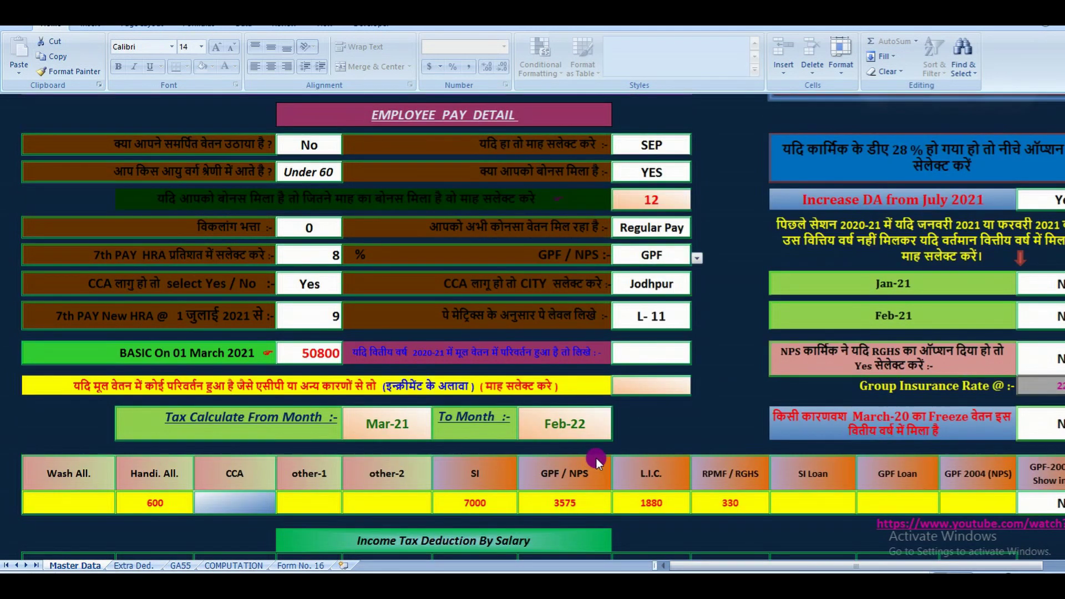
pyautogui.scroll(1, 595, 457)
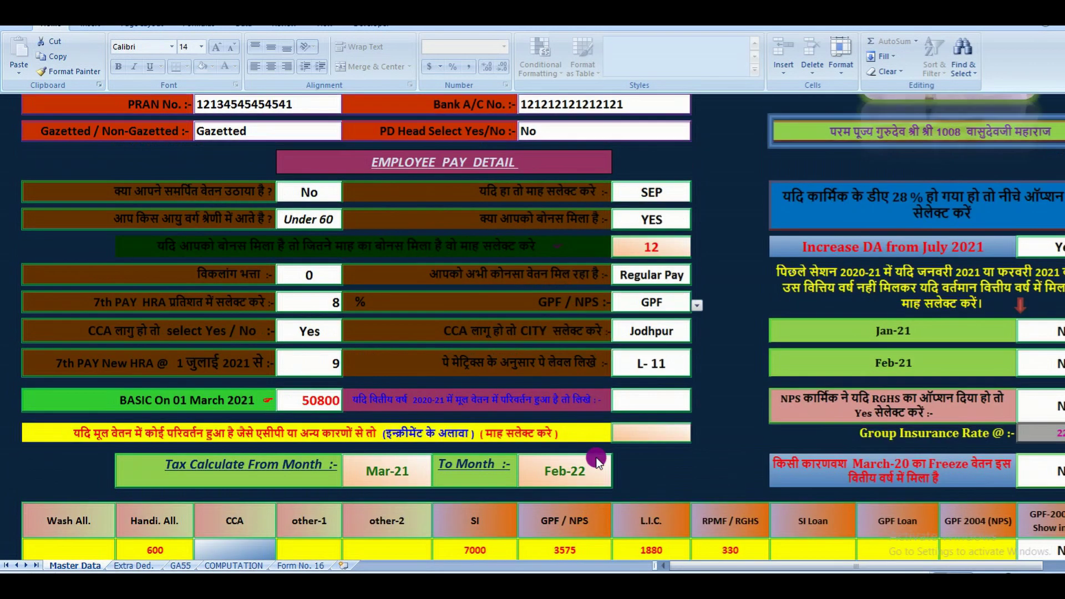
pyautogui.scroll(1, 597, 460)
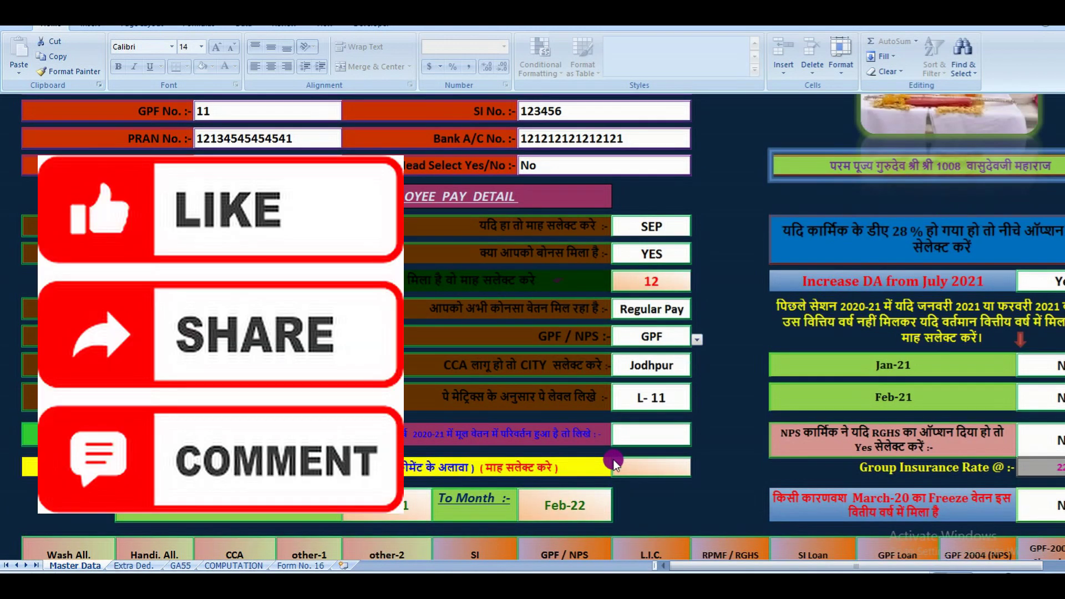
pyautogui.hscroll(2, 885, 373)
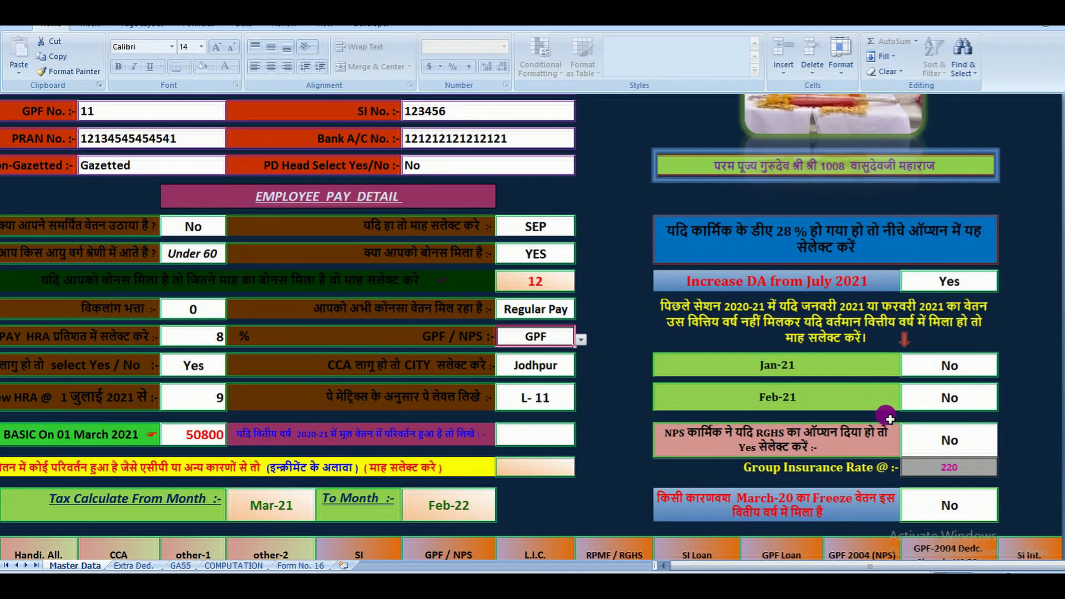
pyautogui.scroll(-1, 887, 417)
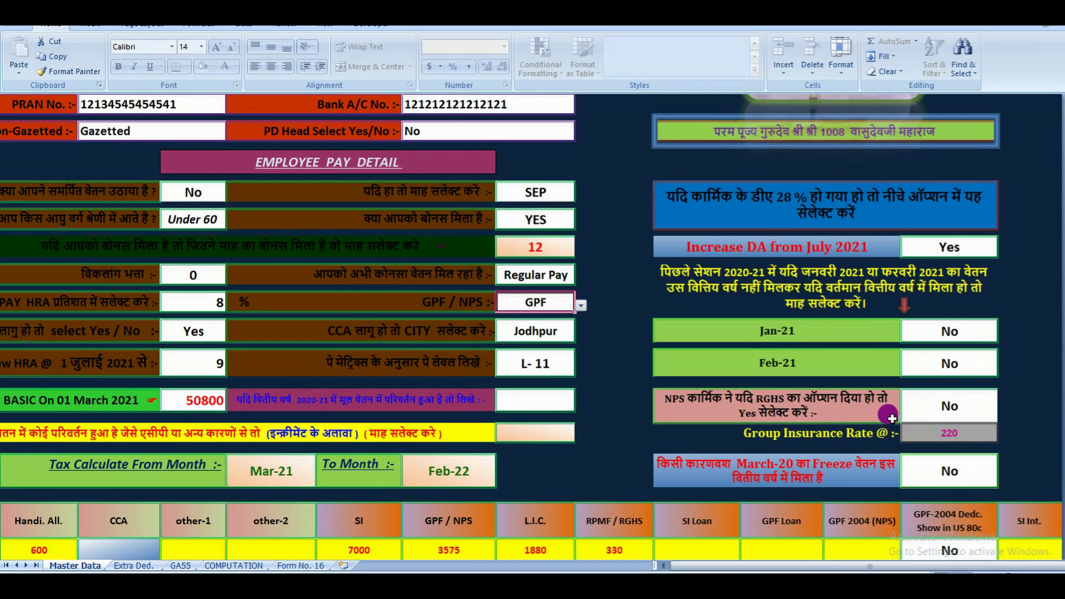
pyautogui.scroll(-2, 888, 417)
pyautogui.scroll(3, 882, 413)
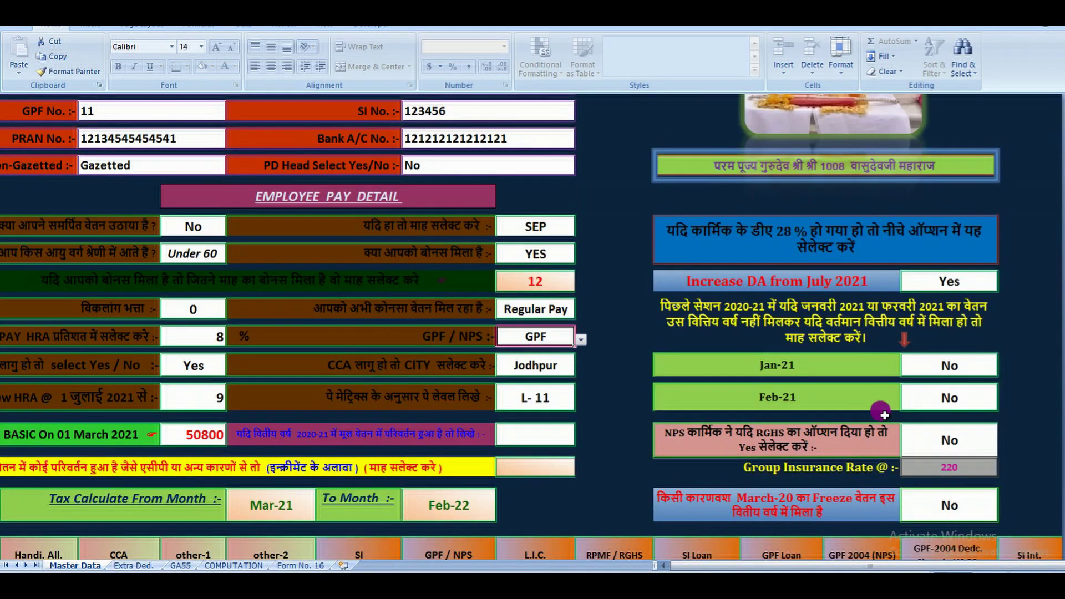
pyautogui.scroll(1, 880, 410)
pyautogui.click(721, 565)
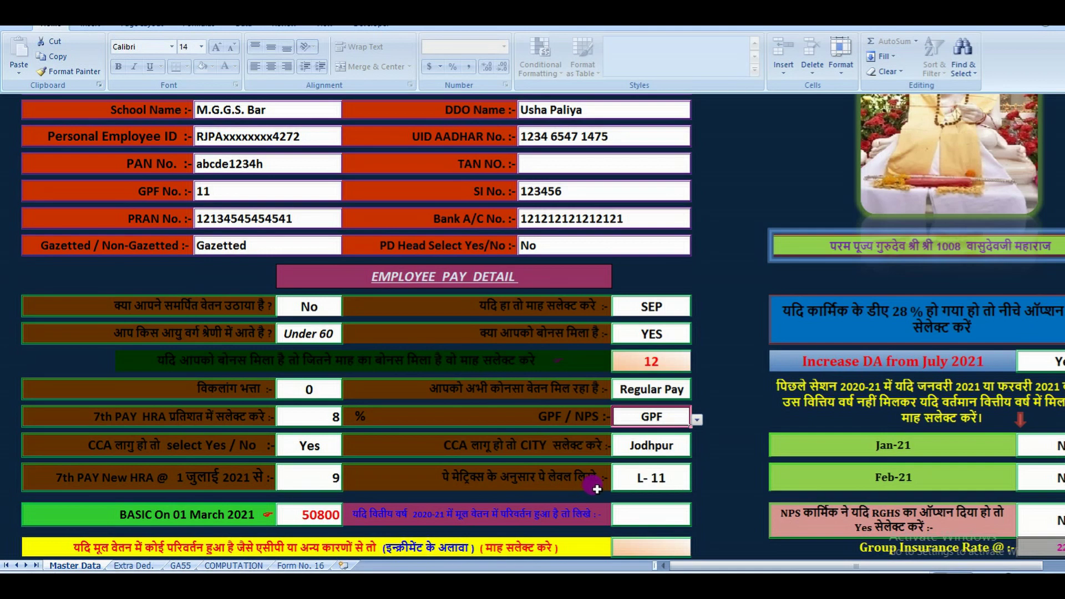
pyautogui.scroll(2, 593, 488)
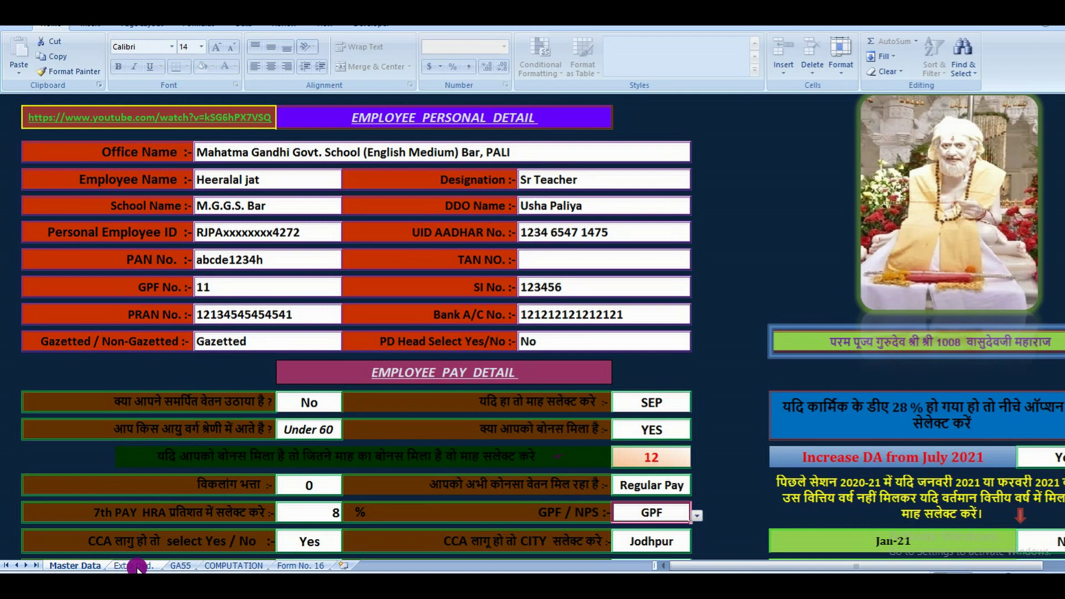
pyautogui.click(136, 565)
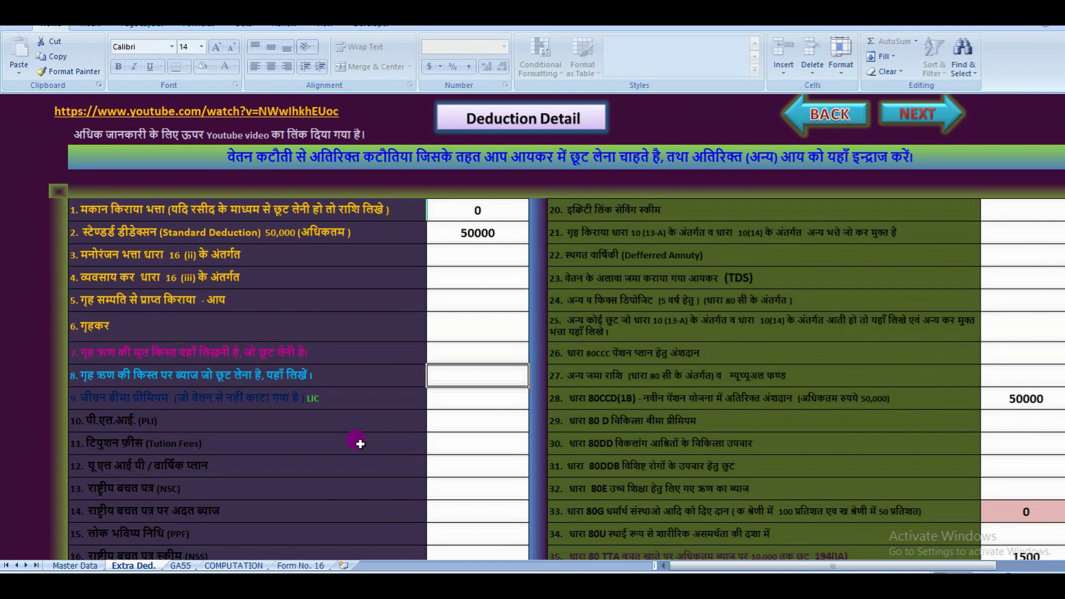
# Scroll the Extra Ded. deduction list: 50000 standard deduction, 1500 under 80TTA, 0 for section 89
pyautogui.scroll(-1, 363, 447)
pyautogui.scroll(-1, 368, 450)
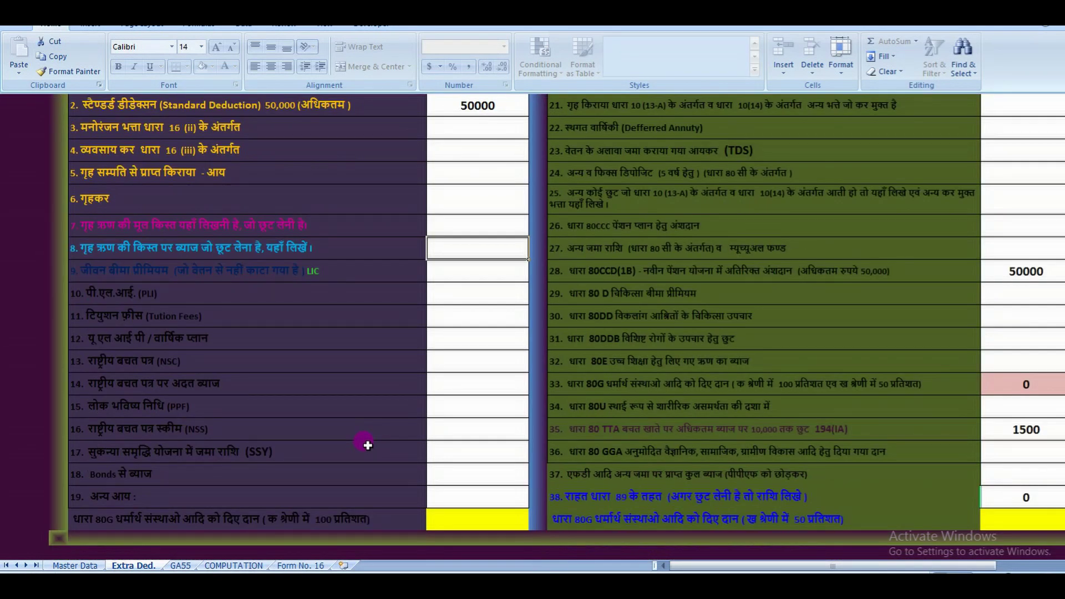
pyautogui.scroll(2, 368, 446)
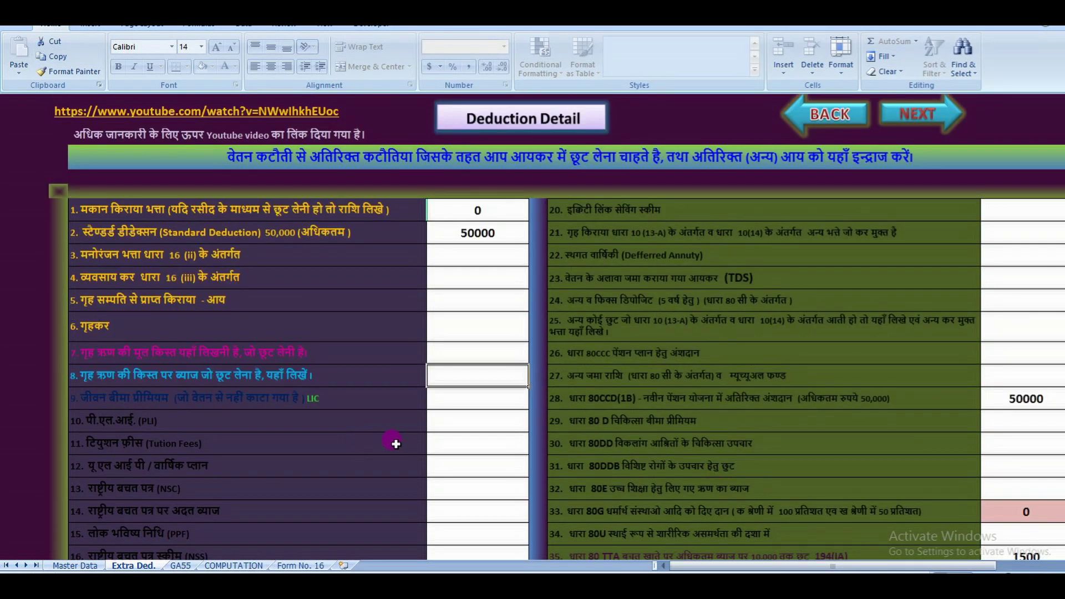
pyautogui.scroll(-2, 485, 431)
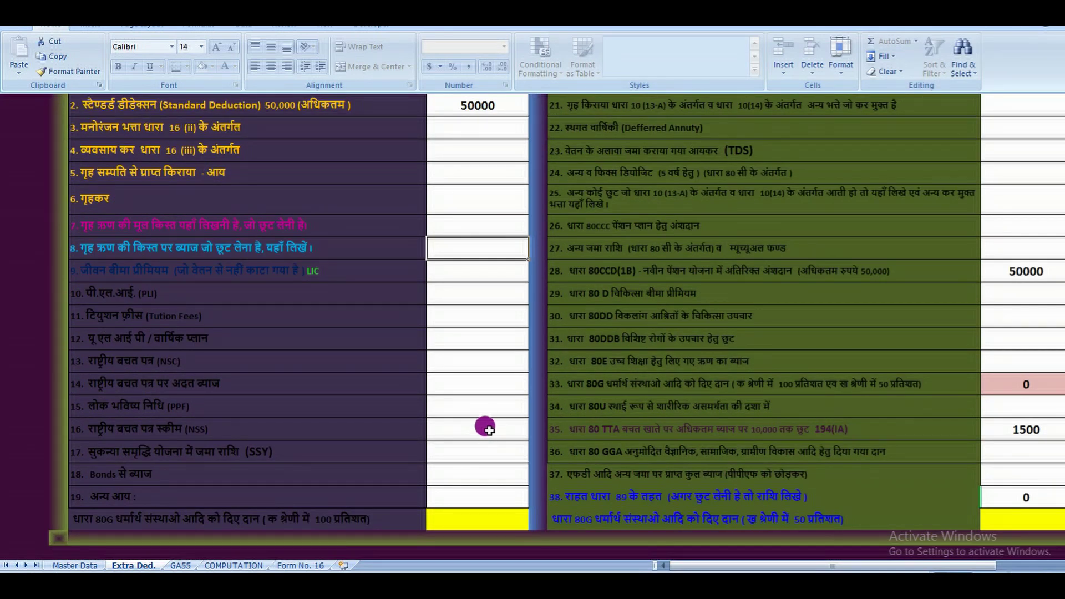
pyautogui.scroll(1, 474, 350)
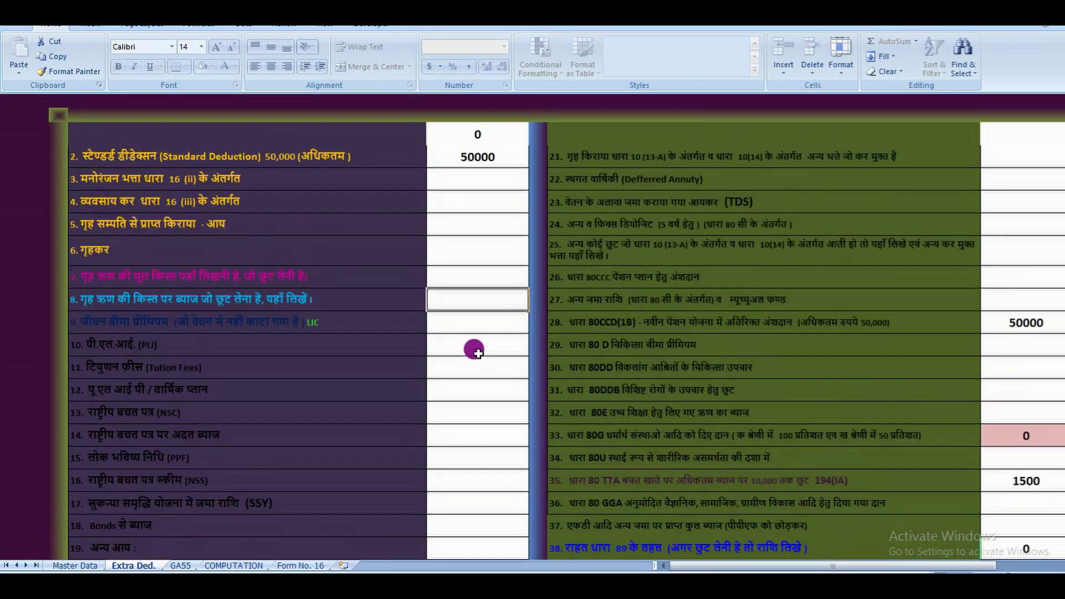
pyautogui.scroll(1, 474, 350)
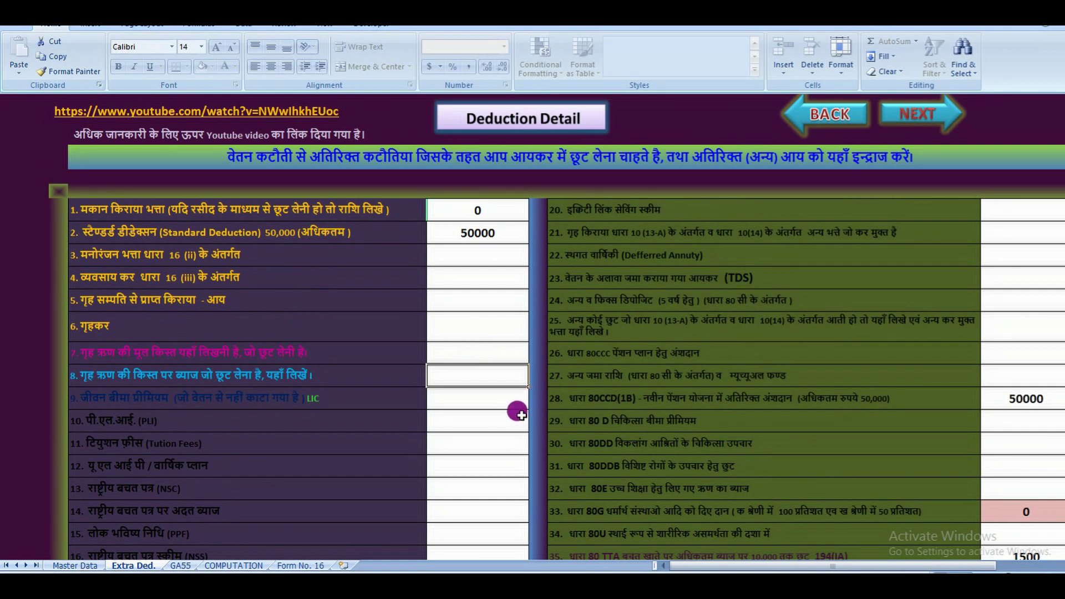
# View the GA55 monthly salary statement from Mar-21 to Feb-22
pyautogui.click(182, 564)
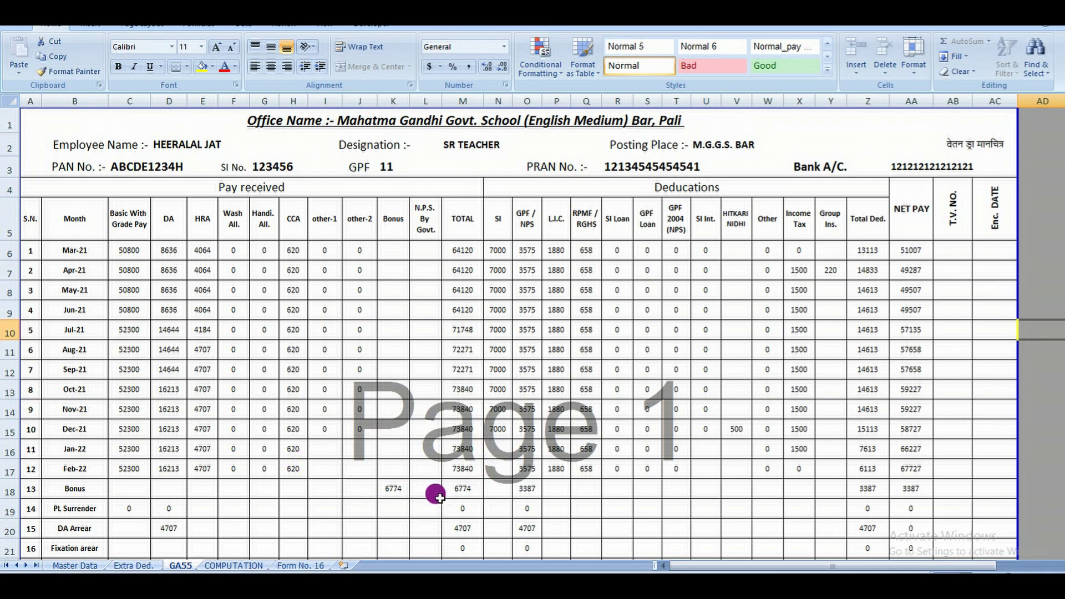
# Bring up the COMPUTATION income tax sheet showing 853974 income before standard deduction
pyautogui.click(227, 565)
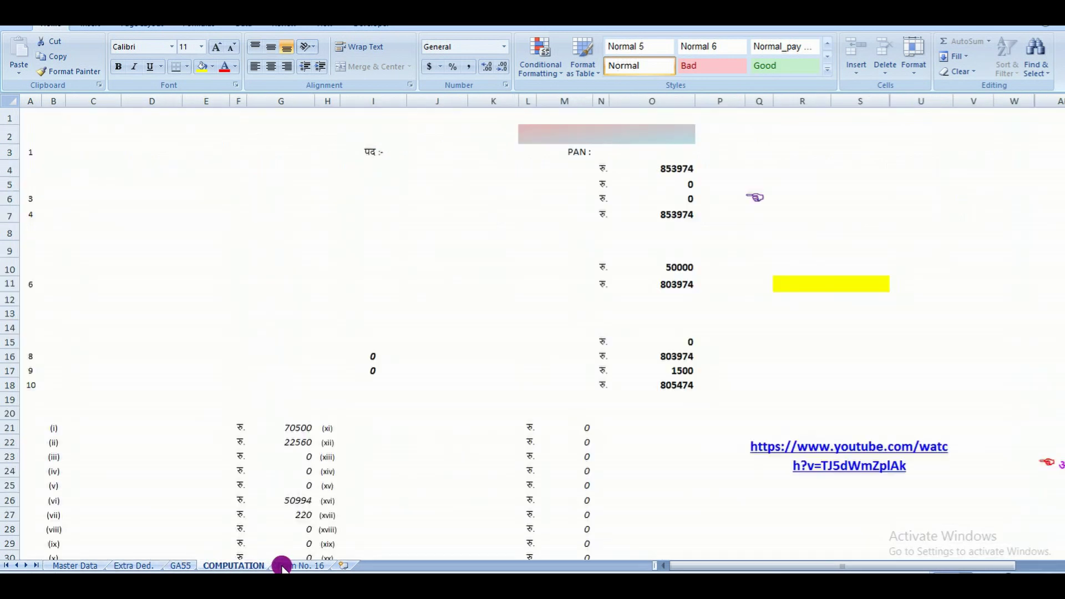
# Keep Old Tax Regime selected in the COMPUTATION sheet's regime choice
pyautogui.scroll(-1, 348, 486)
pyautogui.scroll(-4, 388, 444)
pyautogui.scroll(4, 437, 447)
pyautogui.scroll(1, 437, 447)
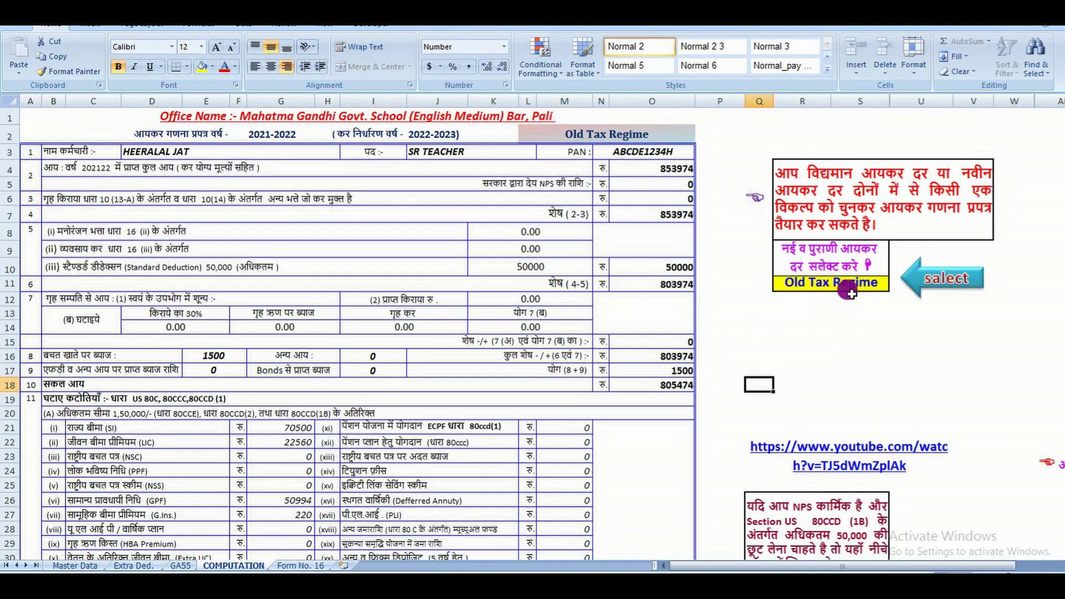
pyautogui.click(852, 286)
pyautogui.click(895, 284)
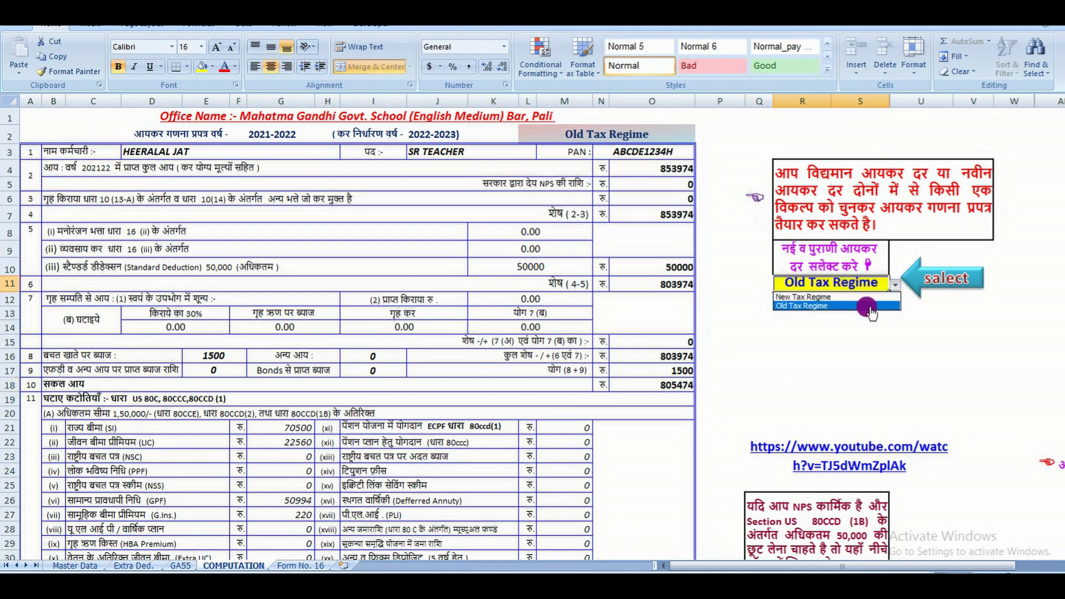
pyautogui.click(804, 349)
# Check the 80CCD(1) amount in M21 and 80CCD(1B) in O34, then go to Form No. 16
pyautogui.scroll(-1, 787, 360)
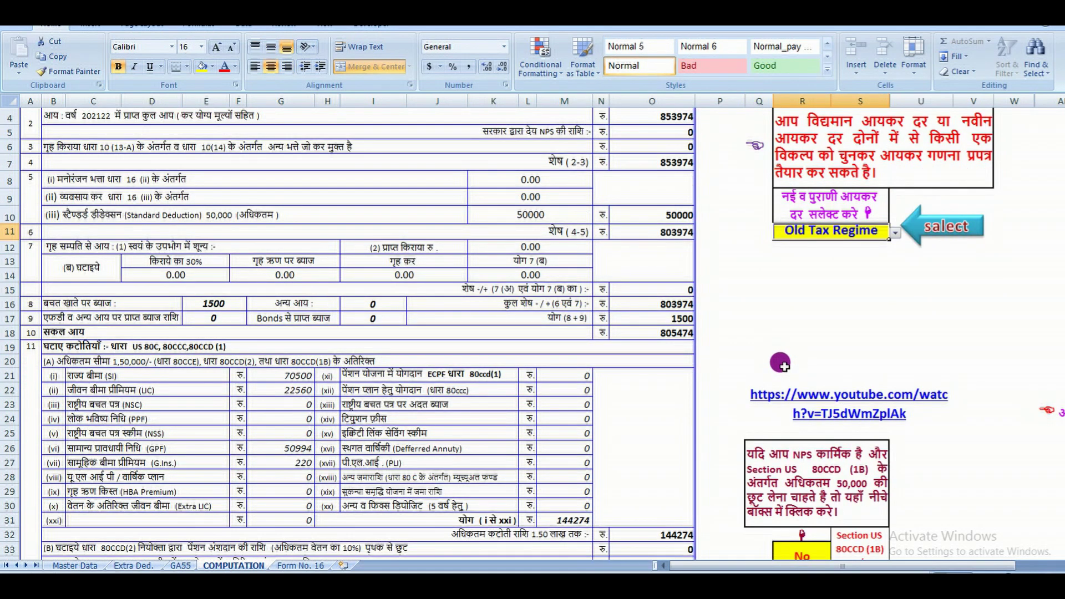
pyautogui.scroll(-1, 781, 366)
pyautogui.scroll(-2, 782, 366)
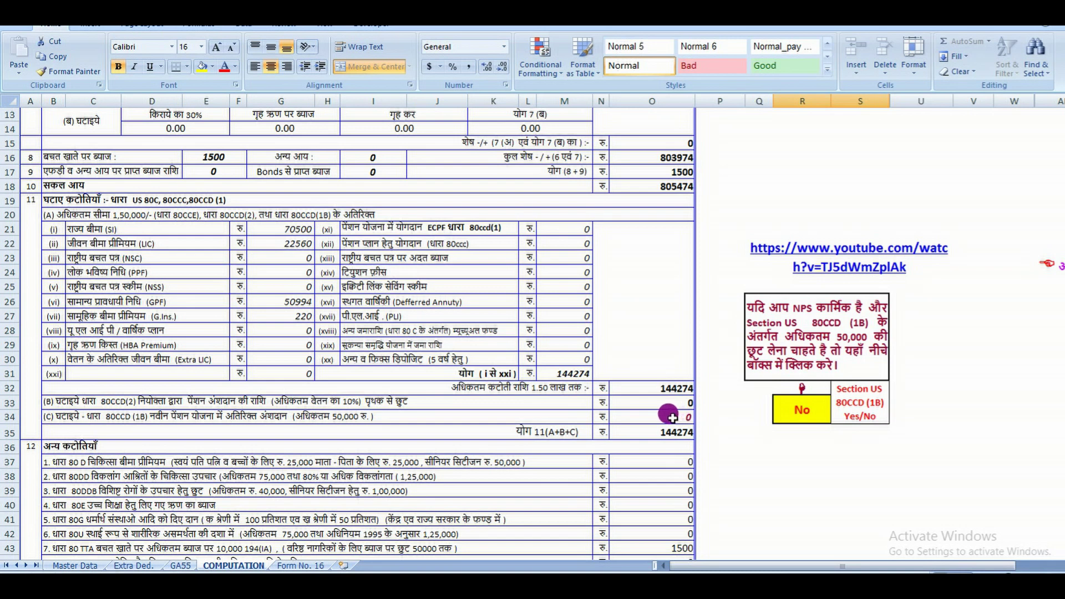
pyautogui.click(671, 416)
pyautogui.click(556, 230)
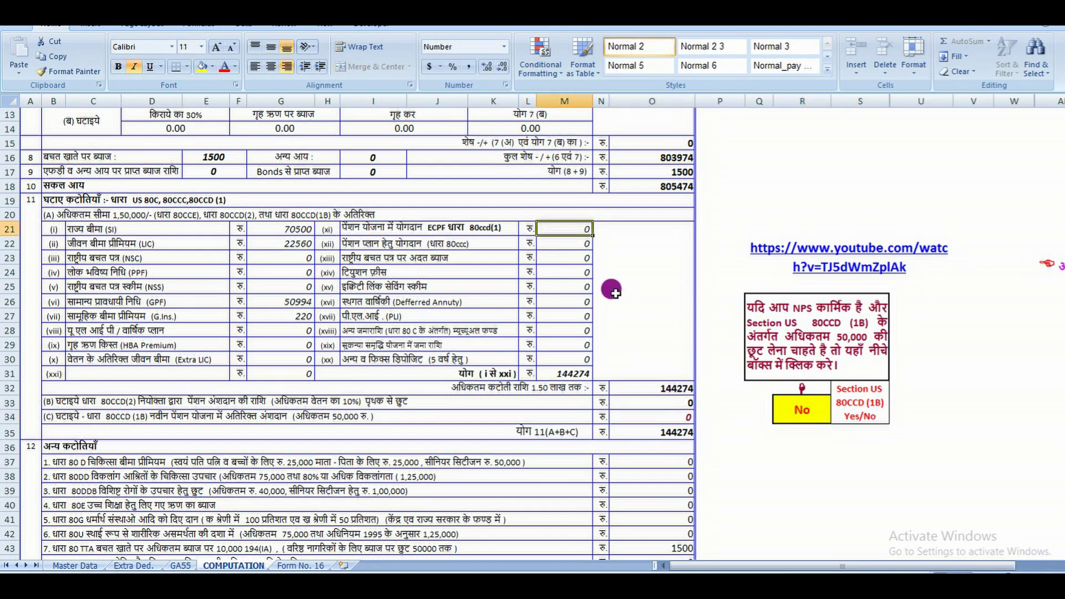
pyautogui.click(666, 416)
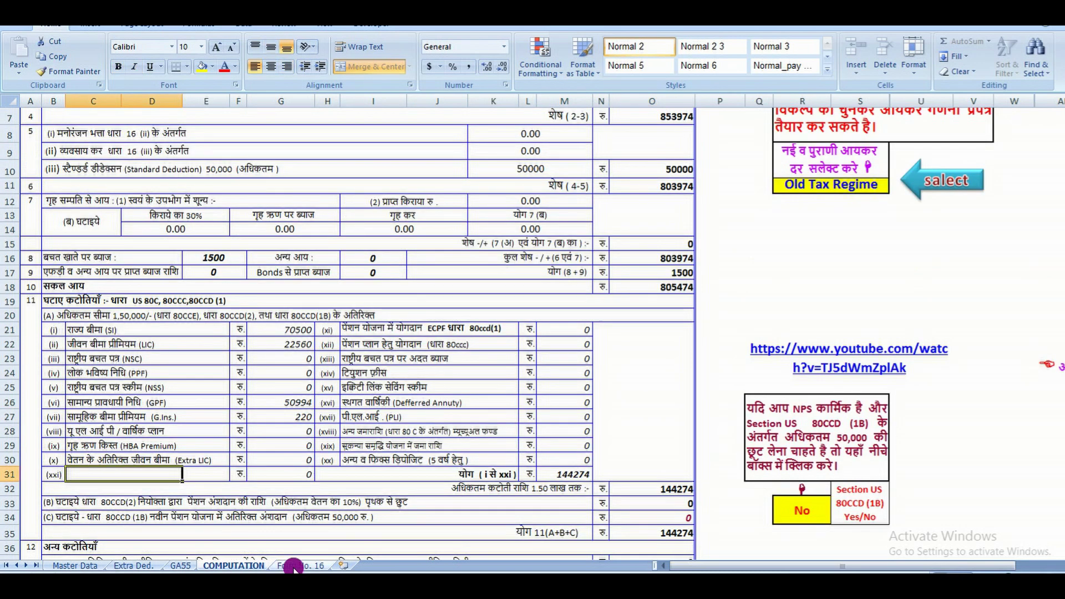
pyautogui.click(292, 566)
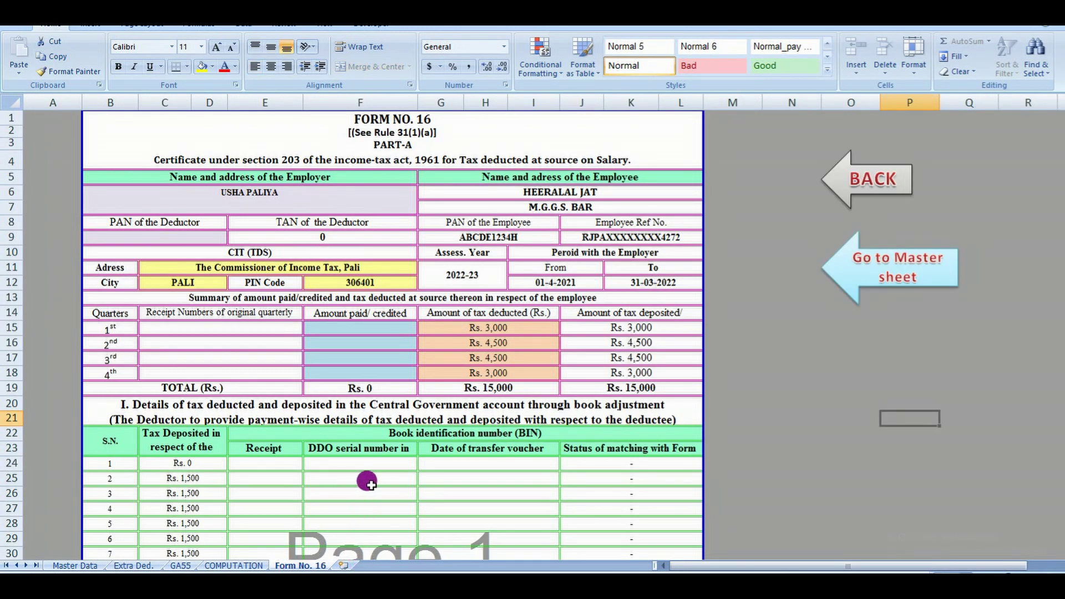
# Scroll down the Form No. 16 certificate to the Verification block
pyautogui.scroll(-3, 363, 483)
pyautogui.scroll(-4, 372, 483)
pyautogui.scroll(-4, 372, 483)
pyautogui.scroll(-4, 371, 485)
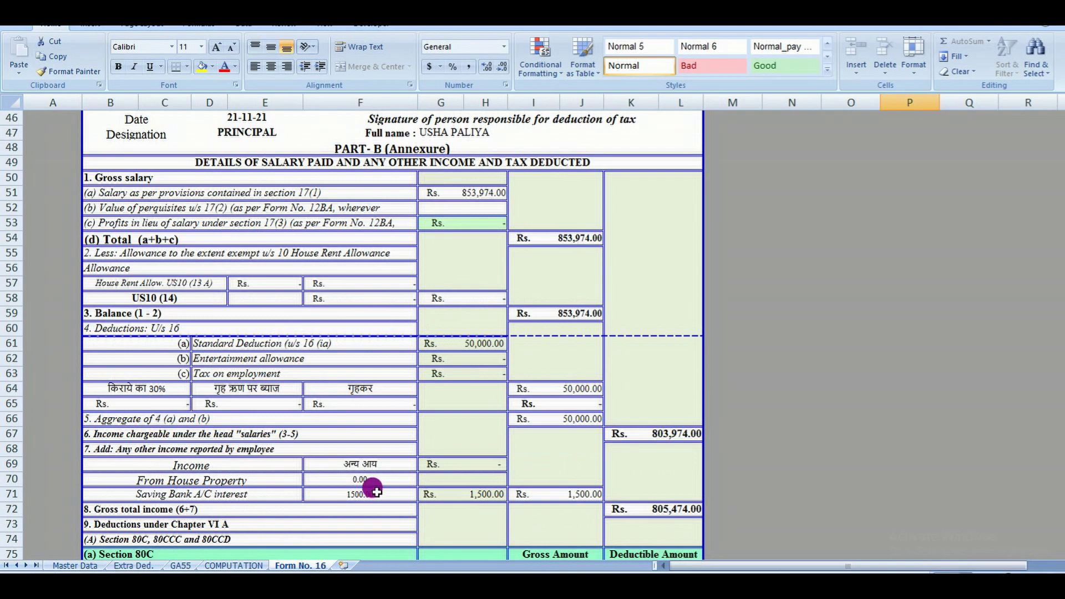
pyautogui.scroll(-4, 372, 488)
pyautogui.scroll(-5, 374, 491)
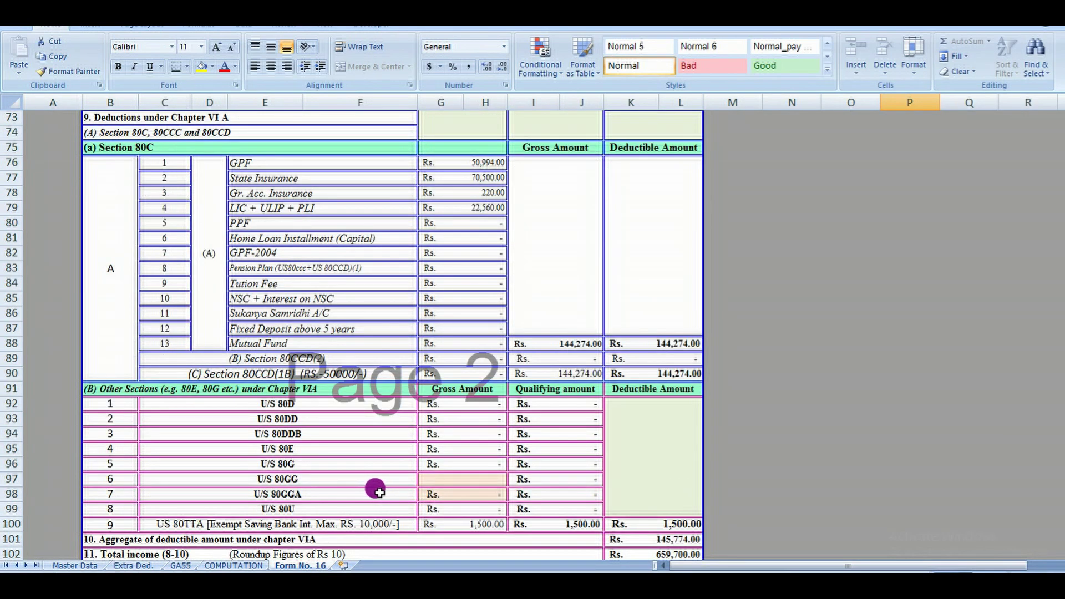
pyautogui.scroll(-5, 375, 491)
pyautogui.scroll(-2, 375, 492)
pyautogui.scroll(-2, 376, 492)
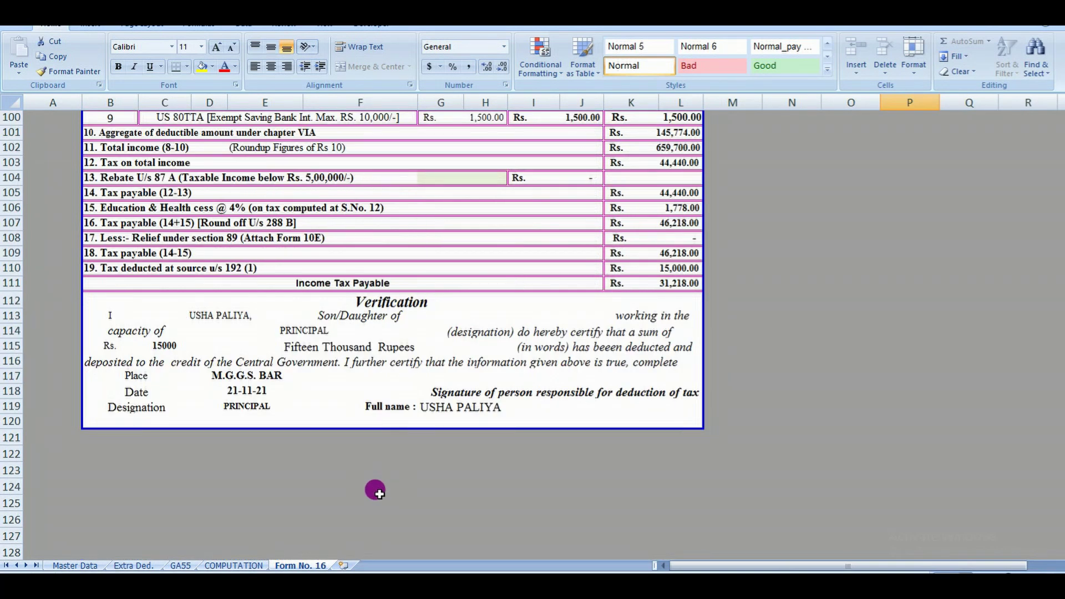
# Return to the top of Form No. 16 and switch to the GA55 salary sheet
pyautogui.scroll(4, 376, 493)
pyautogui.scroll(6, 376, 493)
pyautogui.scroll(5, 374, 491)
pyautogui.scroll(4, 375, 491)
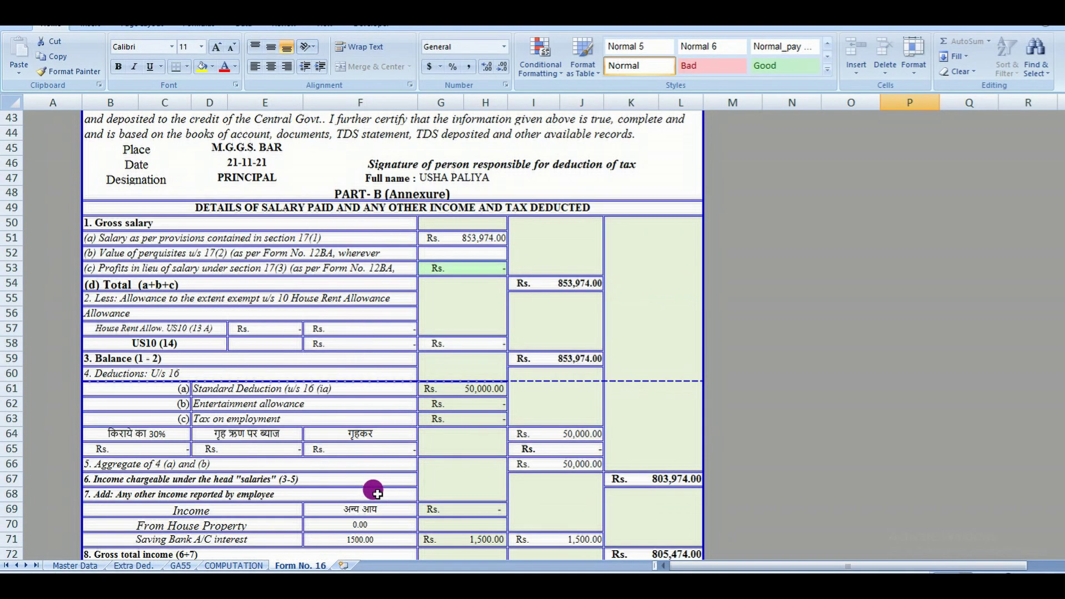
pyautogui.scroll(1, 375, 492)
pyautogui.scroll(4, 374, 491)
pyautogui.scroll(3, 375, 491)
pyautogui.scroll(3, 375, 492)
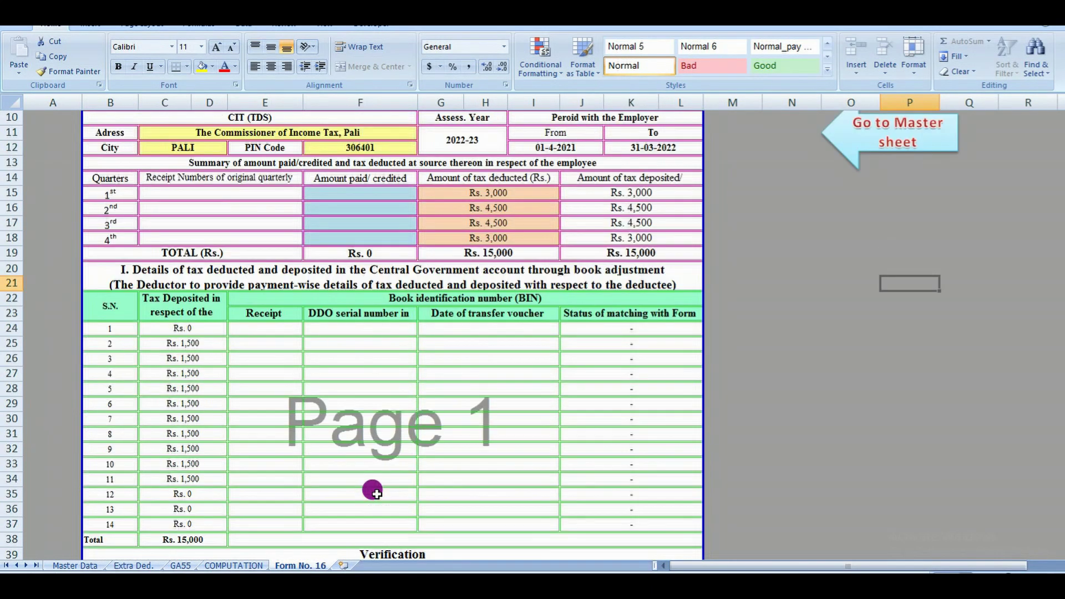
pyautogui.scroll(3, 374, 492)
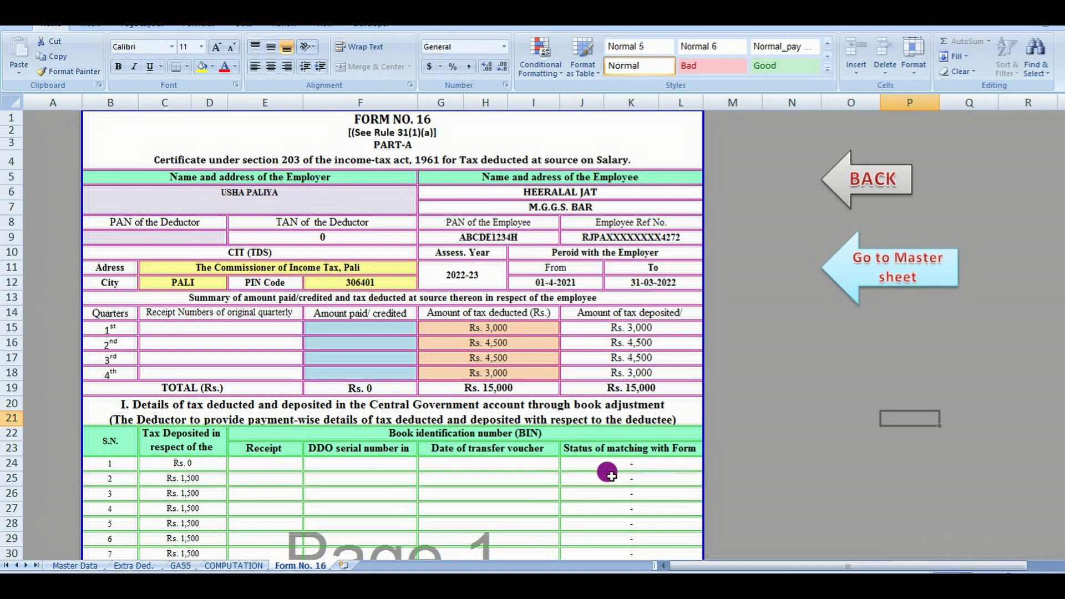
pyautogui.click(177, 566)
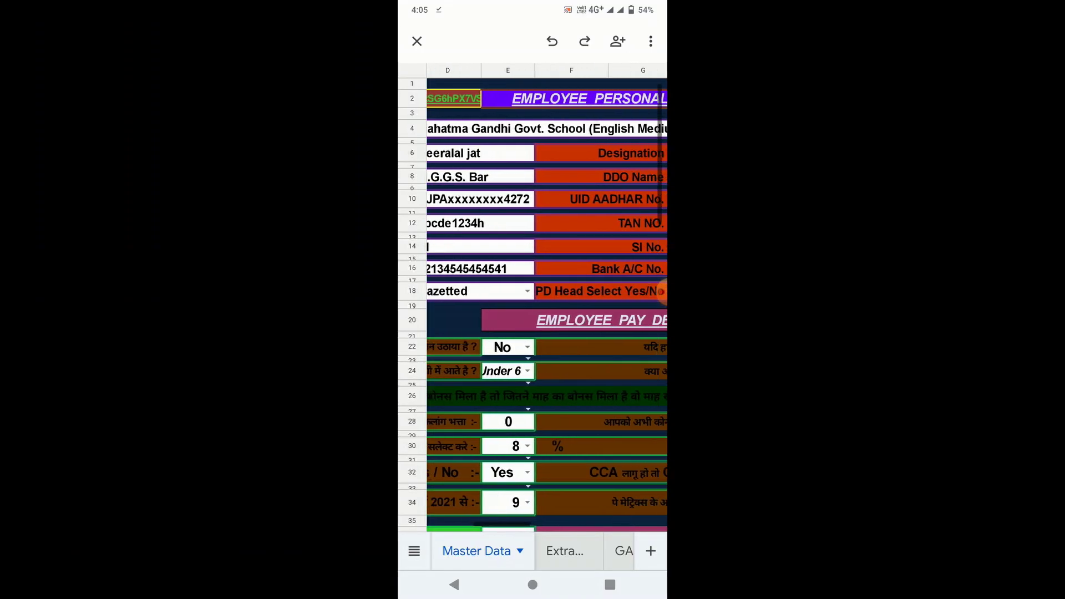
# Pan across the Master Data pay detail and select the GPF Loan (L42) and GPF 2004 (NPS) (M42) headings
pyautogui.hscroll(3, 660, 292)
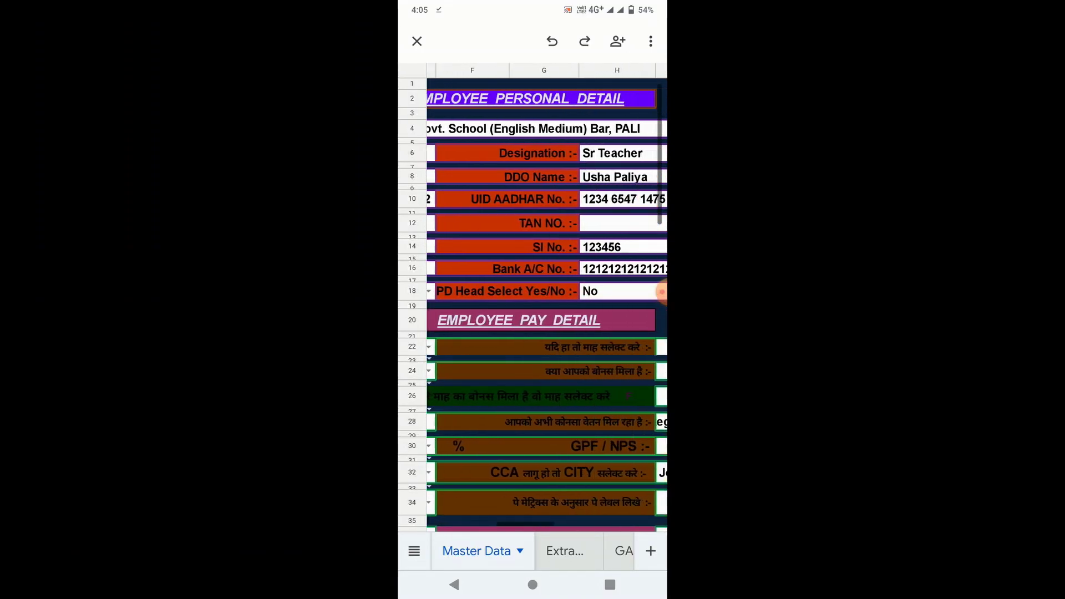
pyautogui.hscroll(-5, 661, 292)
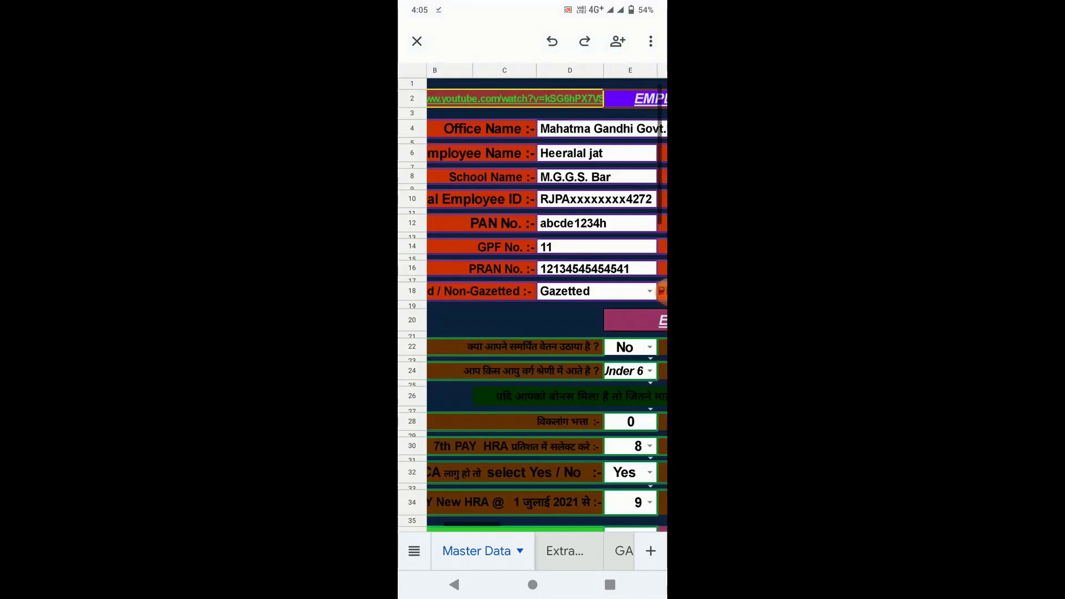
pyautogui.hscroll(2, 661, 292)
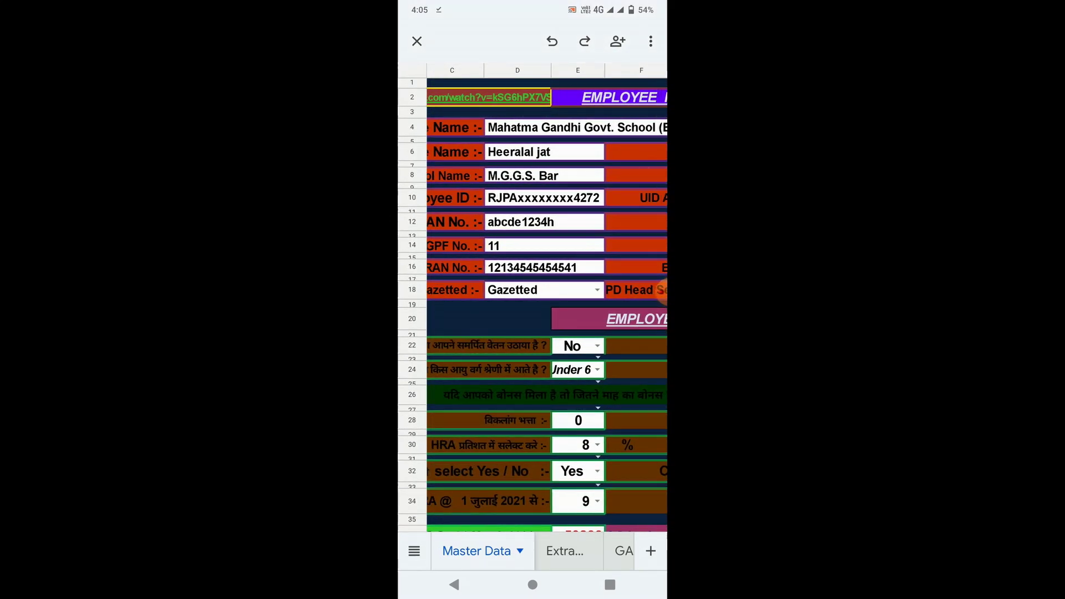
pyautogui.hscroll(5, 661, 292)
pyautogui.scroll(-10, 532, 300)
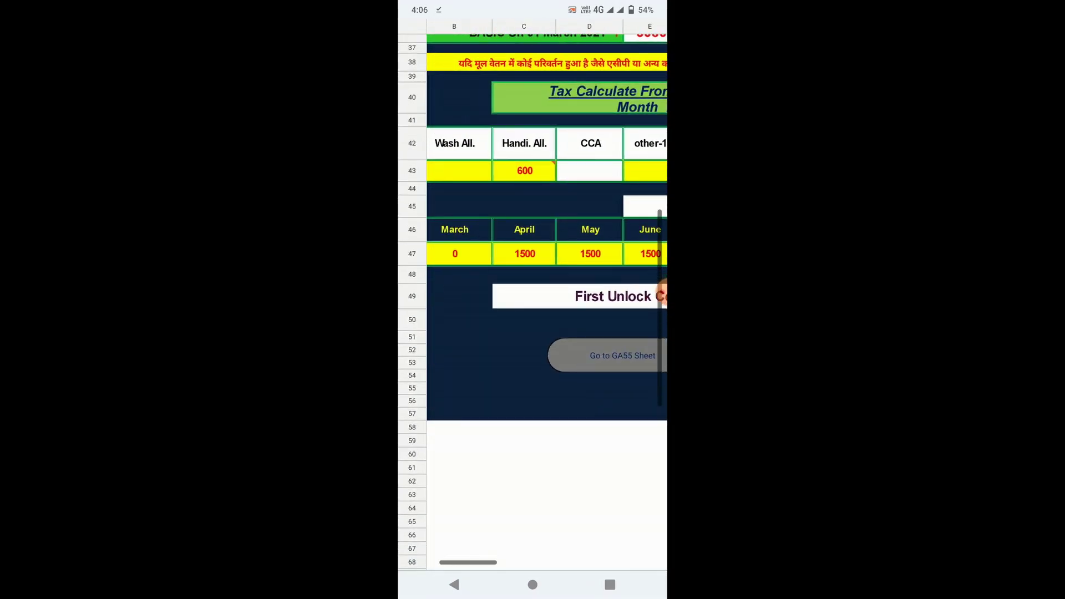
pyautogui.hscroll(5, 661, 292)
pyautogui.hscroll(3, 661, 293)
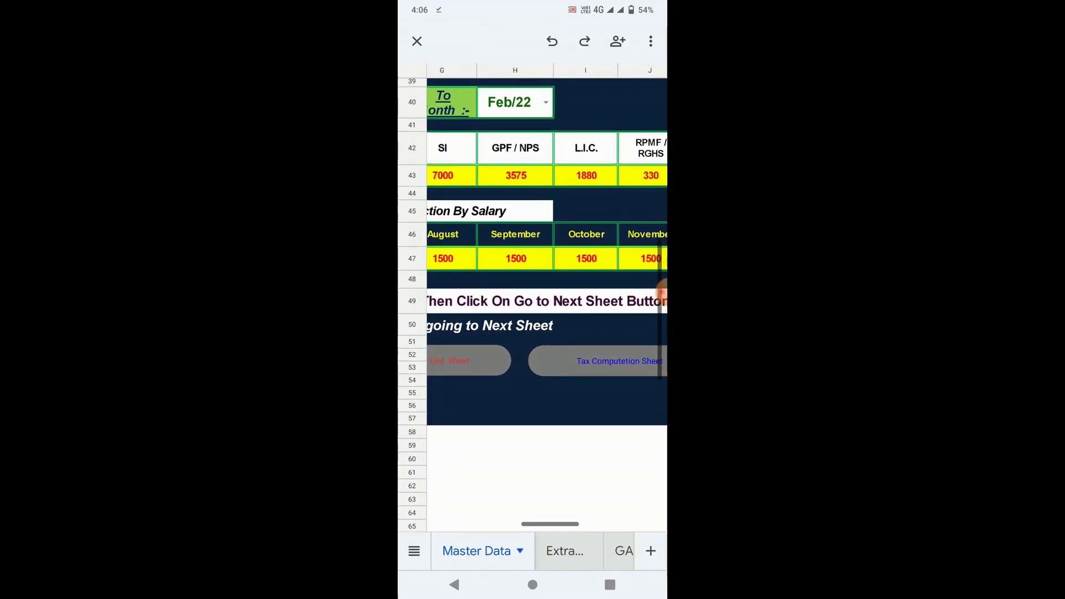
pyautogui.hscroll(5, 661, 292)
pyautogui.hscroll(2, 661, 292)
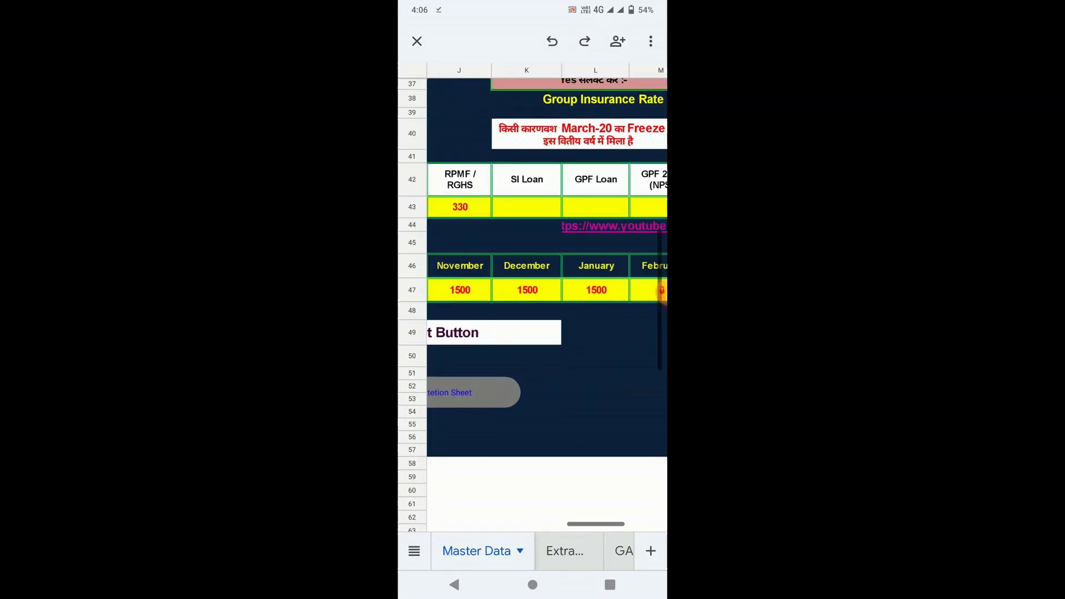
pyautogui.click(553, 183)
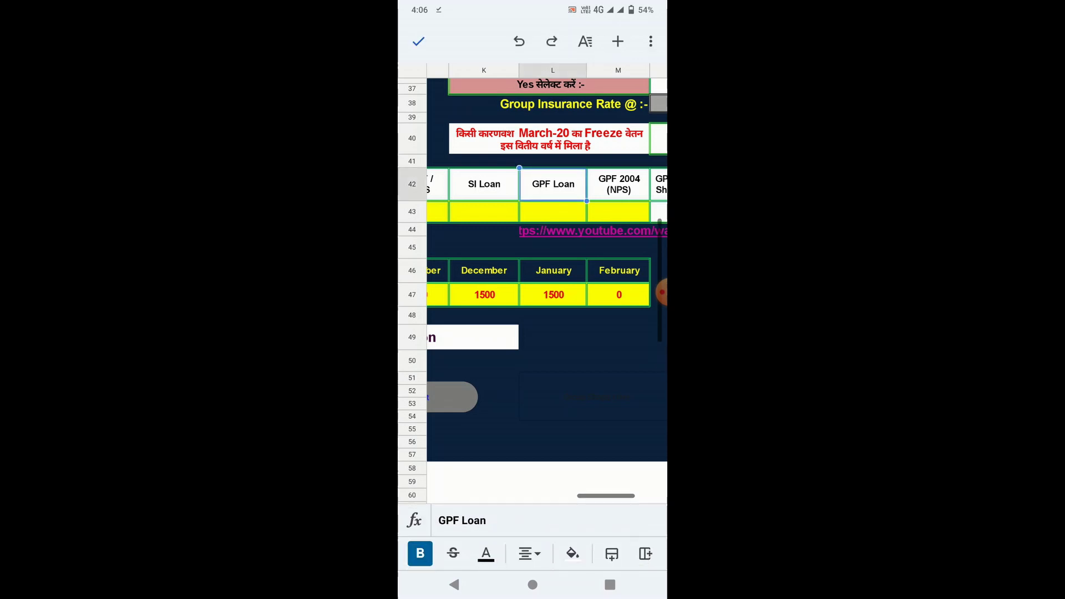
pyautogui.click(619, 184)
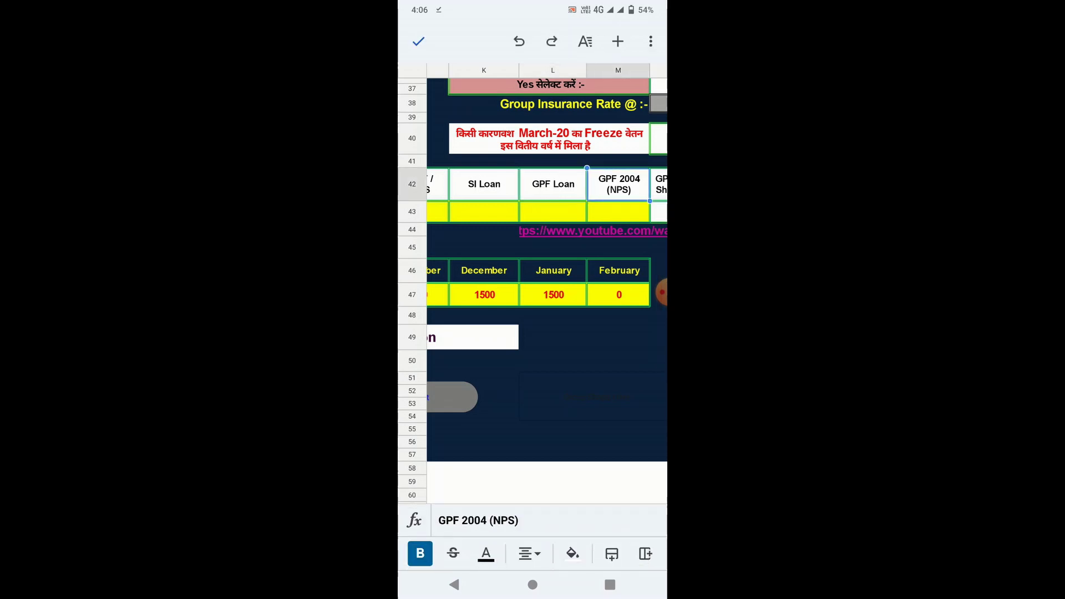
# Pan back along the header row and select the other-1 header cell
pyautogui.hscroll(-5, 661, 292)
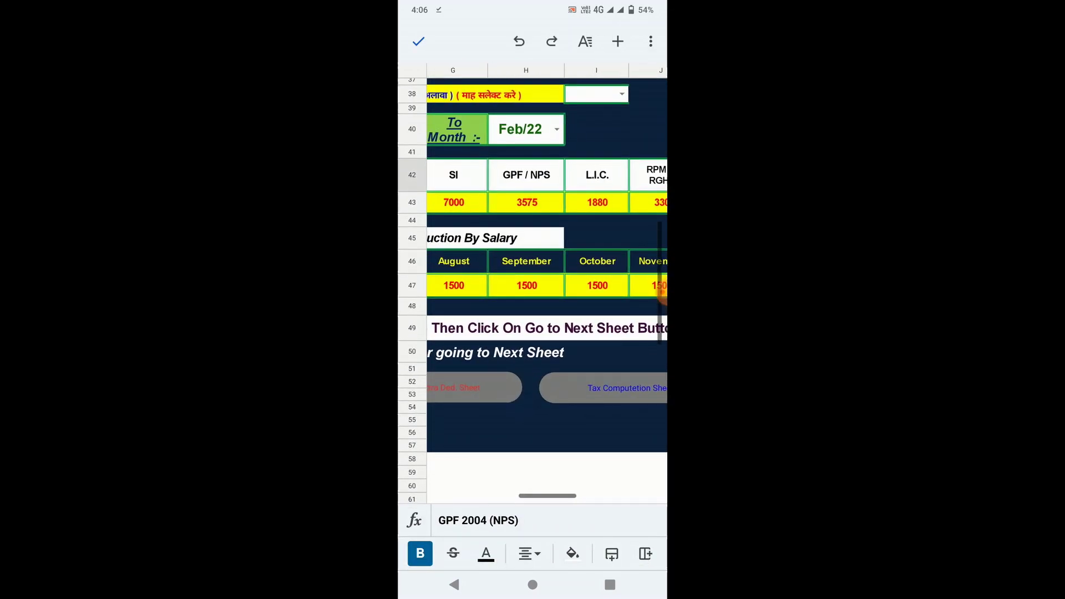
pyautogui.hscroll(-3, 661, 293)
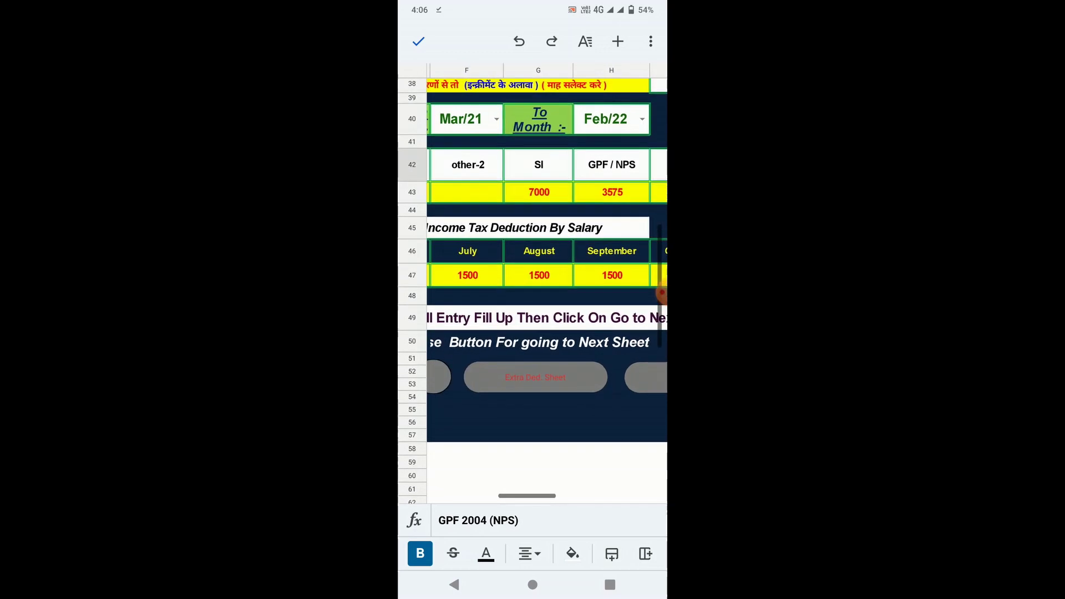
pyautogui.hscroll(-5, 661, 292)
pyautogui.hscroll(-3, 662, 292)
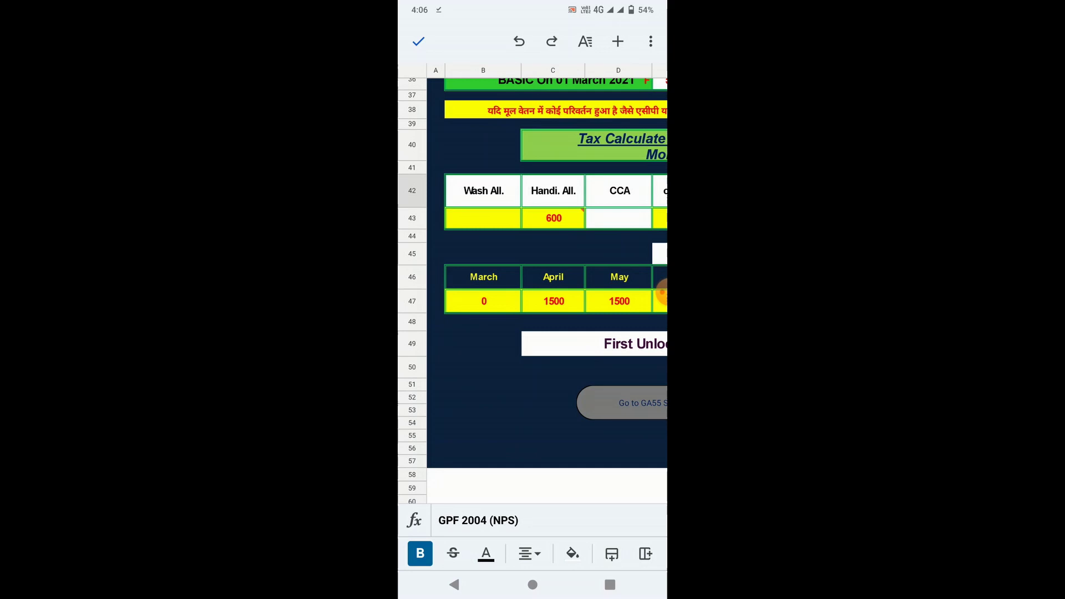
pyautogui.hscroll(5, 661, 292)
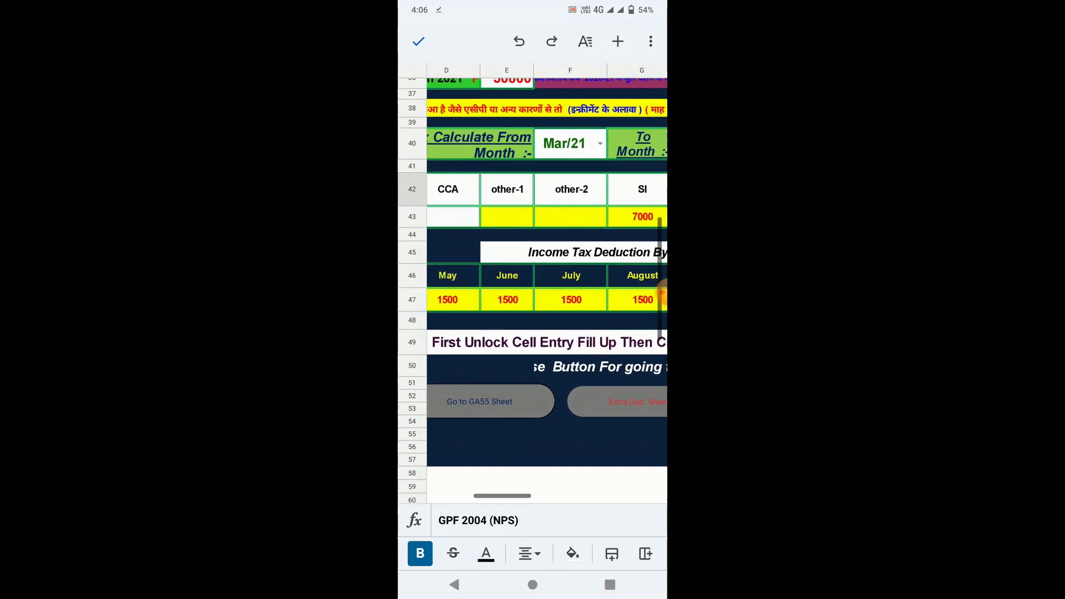
pyautogui.hscroll(-4, 662, 292)
pyautogui.hscroll(2, 661, 292)
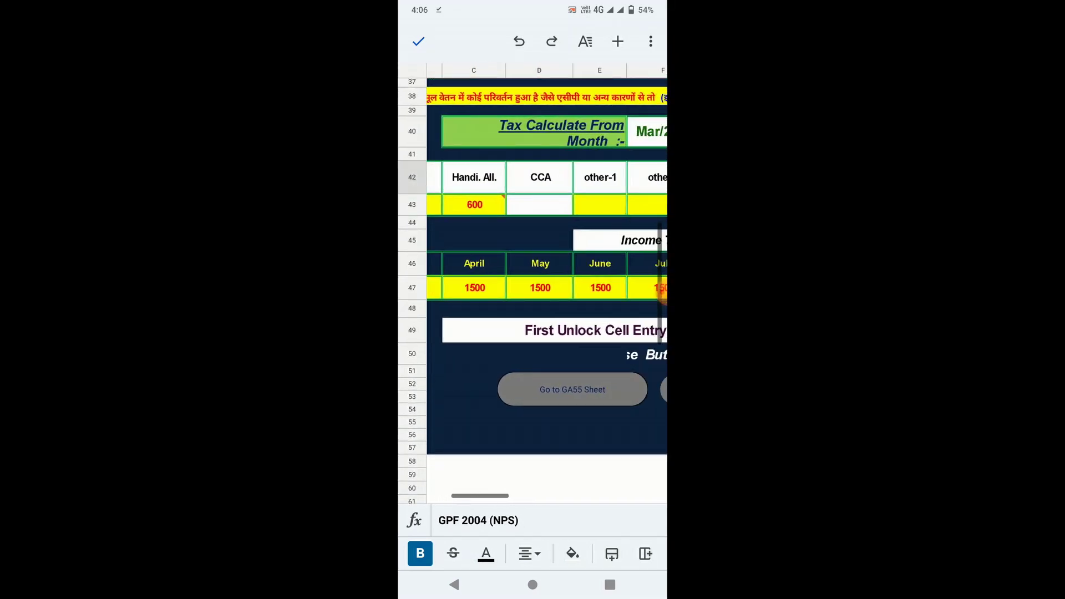
pyautogui.hscroll(3, 661, 292)
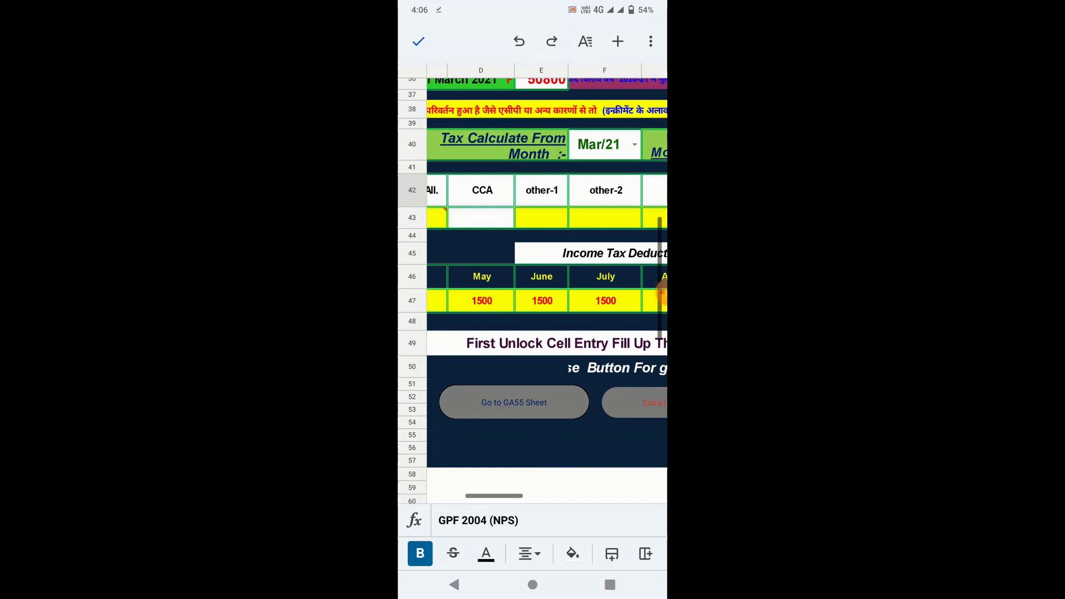
pyautogui.click(541, 190)
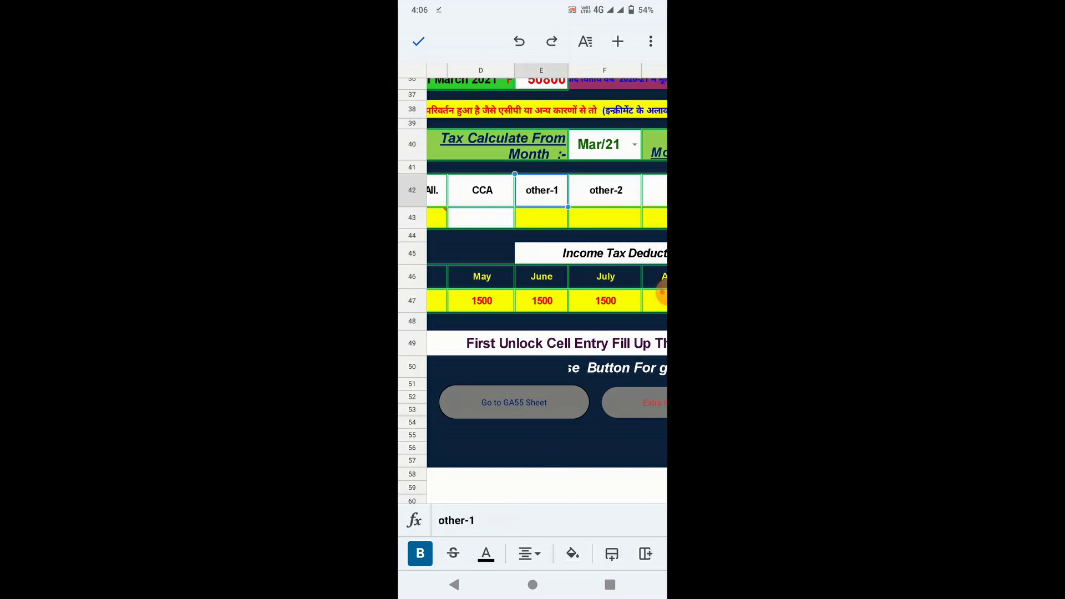
# Scroll up to the PAY DETAIL section, leave edit mode, and open the Extra Ded. sheet
pyautogui.hscroll(3, 662, 292)
pyautogui.scroll(5, 662, 292)
pyautogui.scroll(5, 661, 292)
pyautogui.scroll(3, 662, 292)
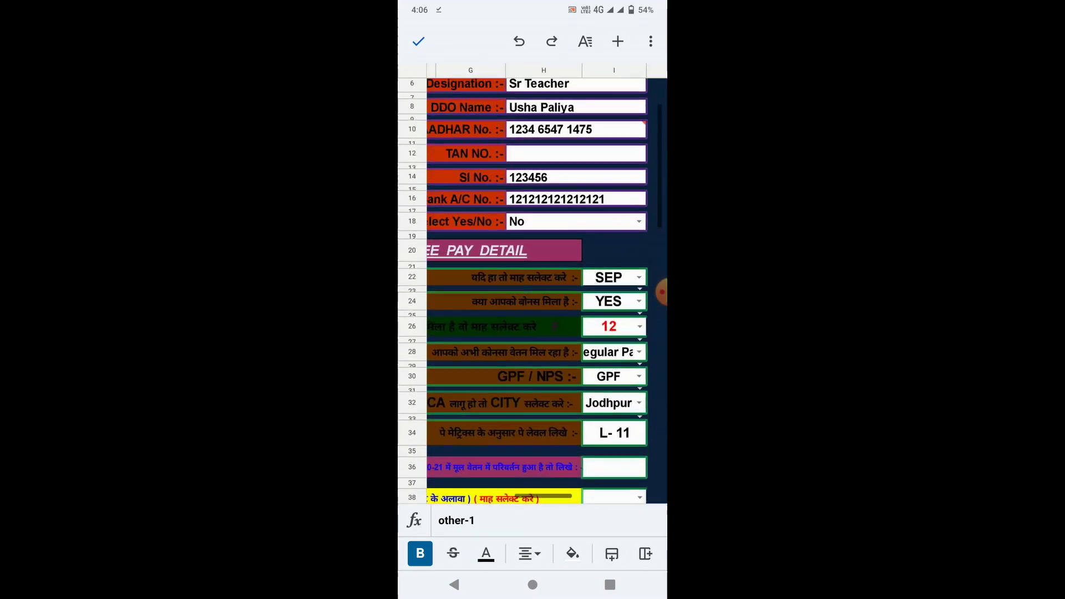
pyautogui.scroll(-2, 662, 292)
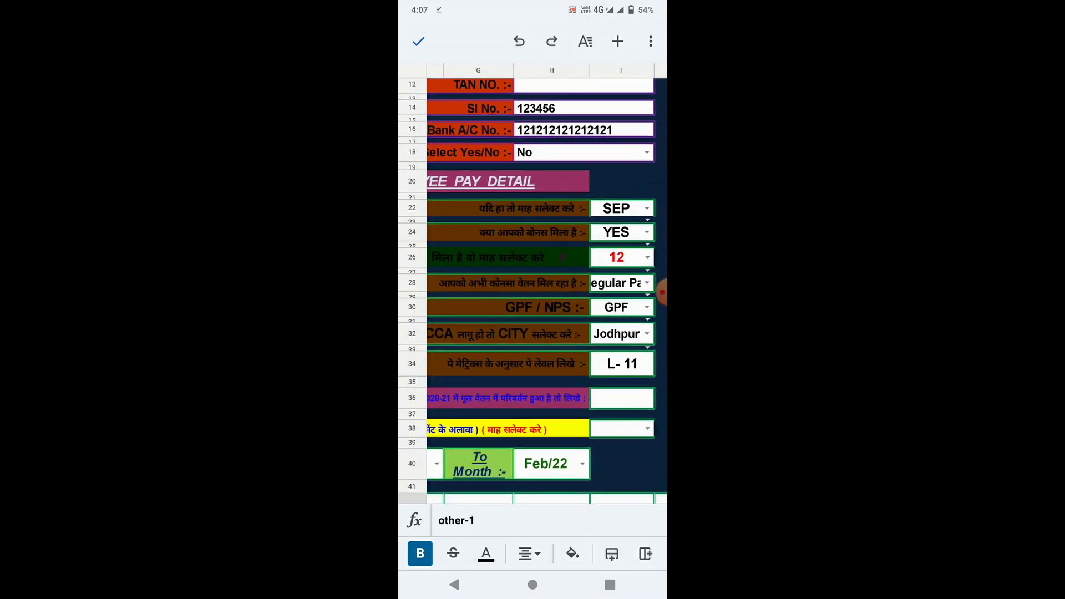
pyautogui.click(418, 41)
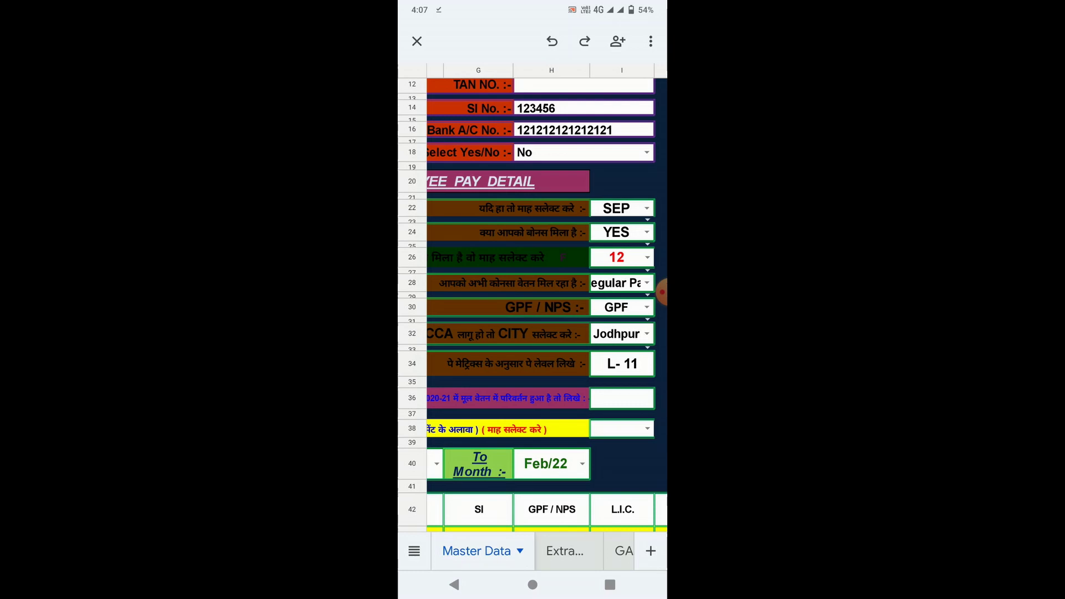
pyautogui.click(564, 551)
# Pan around the Extra Ded. deductions list with its 0 and 50000 amounts, then open GA55
pyautogui.scroll(-3, 532, 305)
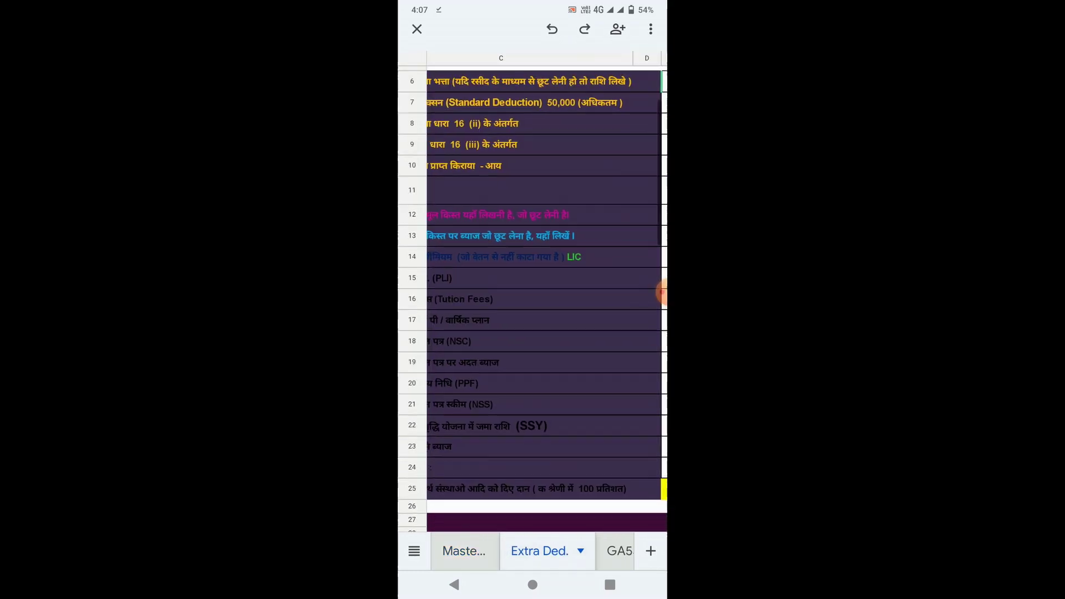
pyautogui.scroll(-2, 532, 305)
pyautogui.scroll(5, 533, 305)
pyautogui.hscroll(3, 533, 305)
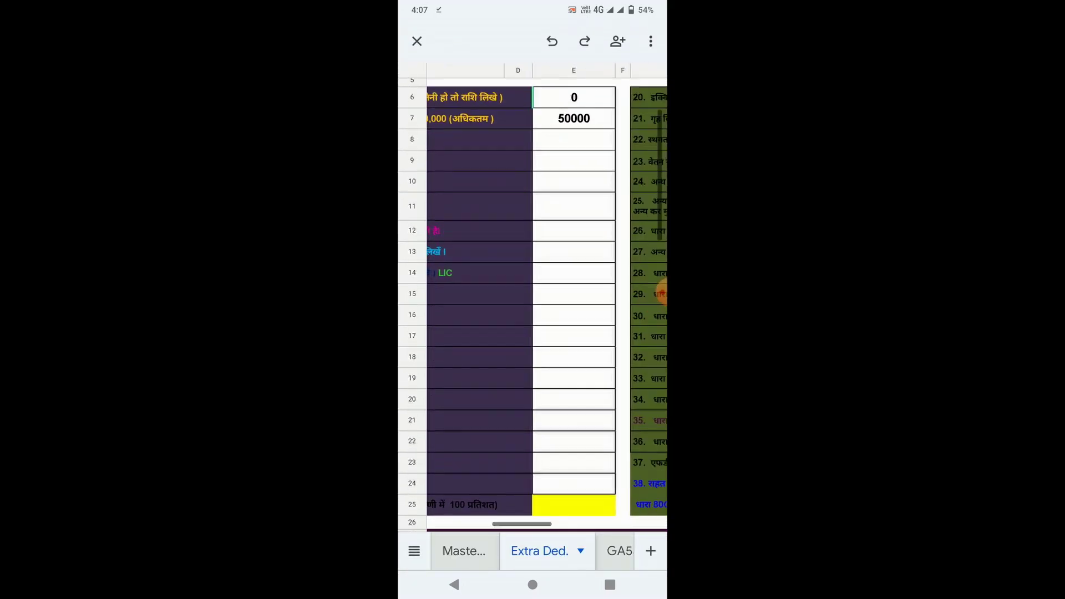
pyautogui.hscroll(-1, 532, 305)
pyautogui.hscroll(-3, 533, 305)
pyautogui.hscroll(-2, 532, 305)
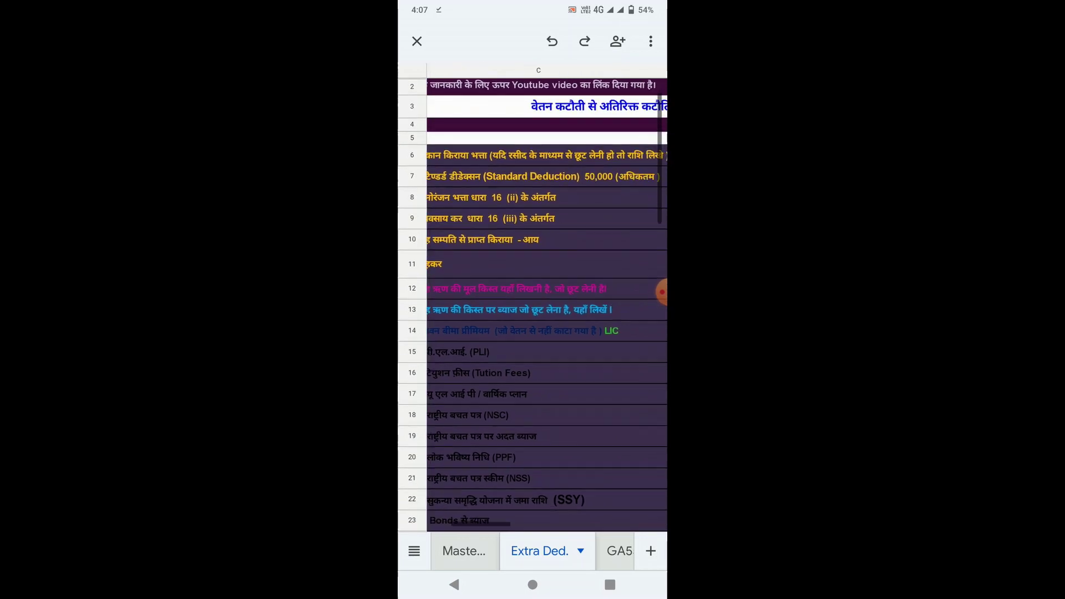
pyautogui.hscroll(3, 533, 305)
pyautogui.hscroll(2, 533, 305)
pyautogui.hscroll(2, 532, 305)
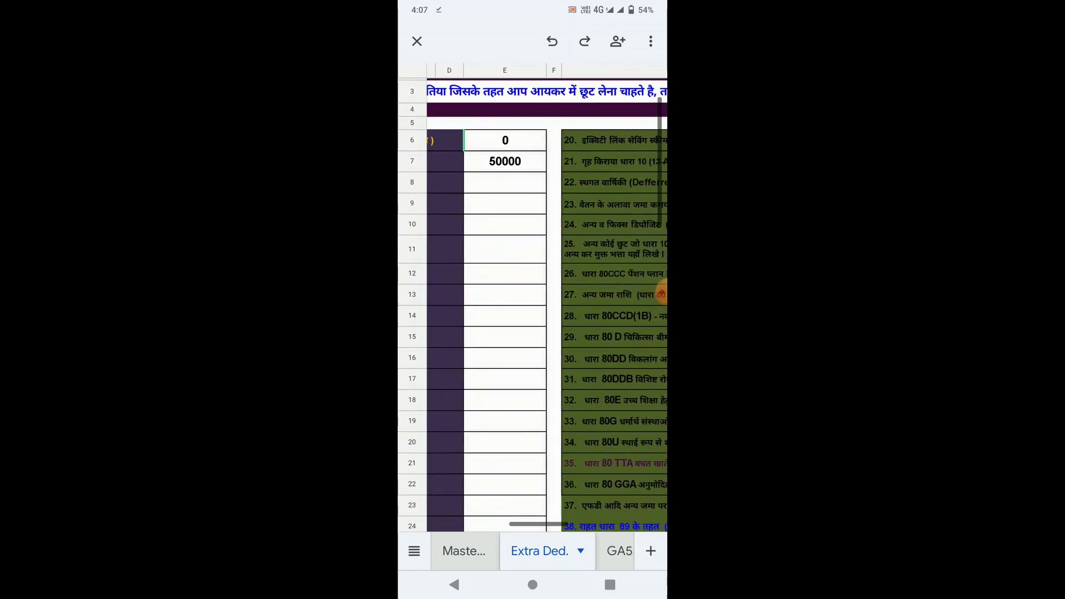
pyautogui.hscroll(2, 532, 305)
pyautogui.scroll(-2, 532, 305)
pyautogui.hscroll(2, 532, 305)
pyautogui.scroll(1, 532, 305)
pyautogui.hscroll(-4, 533, 305)
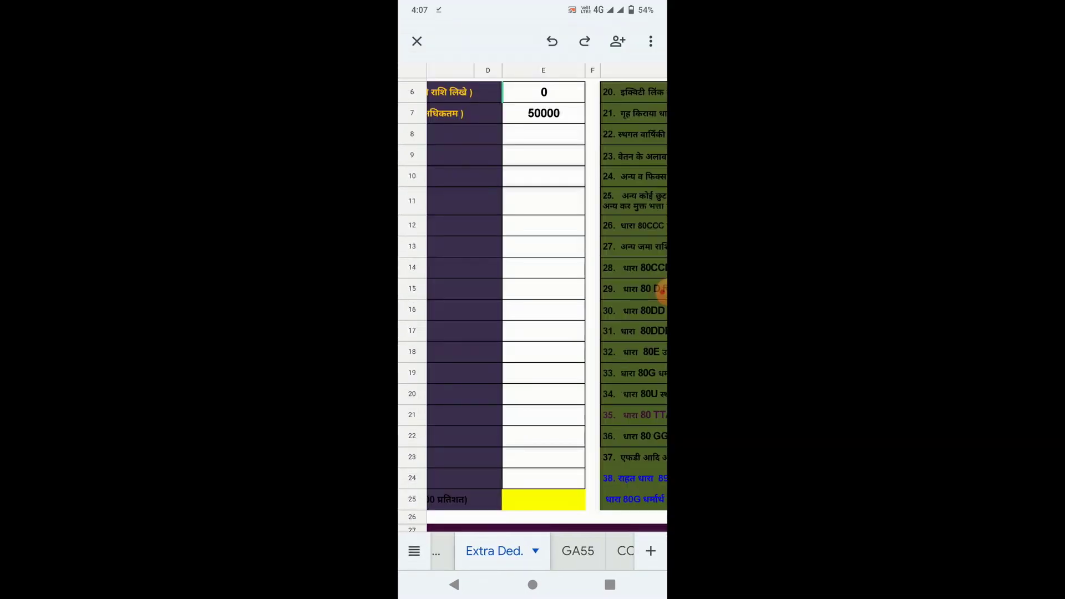
pyautogui.click(583, 550)
# Pan across the GA55 monthly pay rows from Mar/21 to Feb/22
pyautogui.scroll(-1, 532, 305)
pyautogui.scroll(-2, 533, 305)
pyautogui.hscroll(3, 532, 305)
pyautogui.hscroll(3, 532, 305)
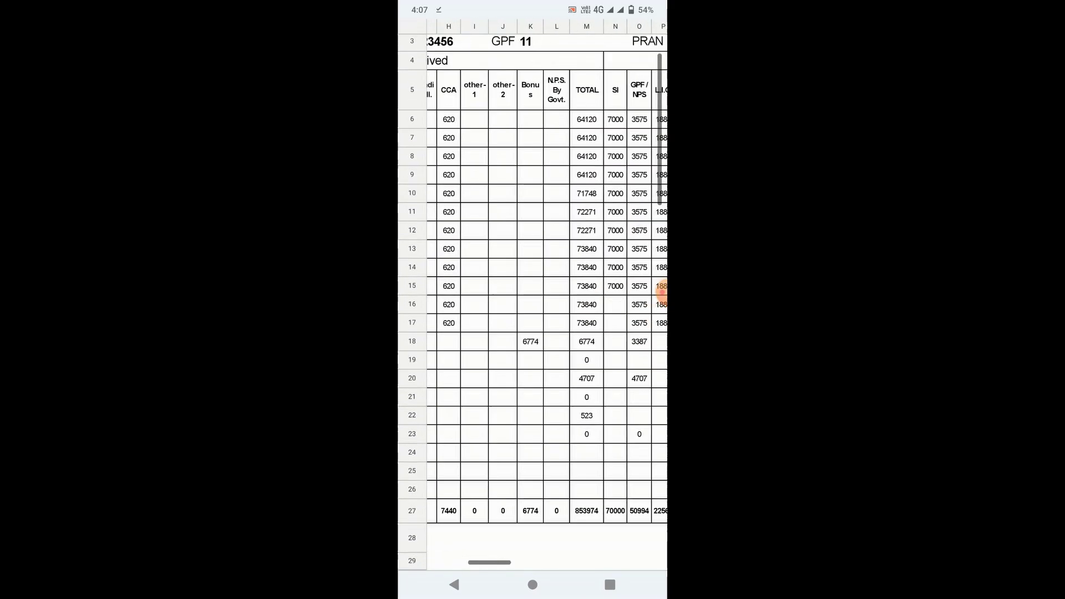
pyautogui.hscroll(-5, 533, 305)
pyautogui.scroll(1, 533, 305)
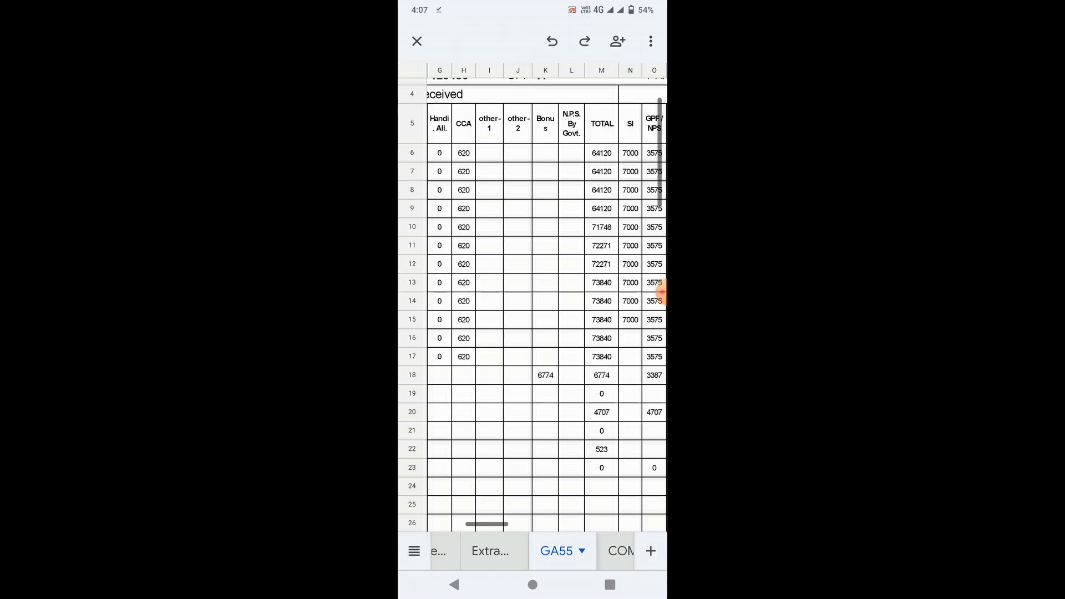
pyautogui.hscroll(2, 532, 305)
pyautogui.scroll(-1, 532, 305)
pyautogui.hscroll(-5, 661, 292)
pyautogui.scroll(1, 662, 293)
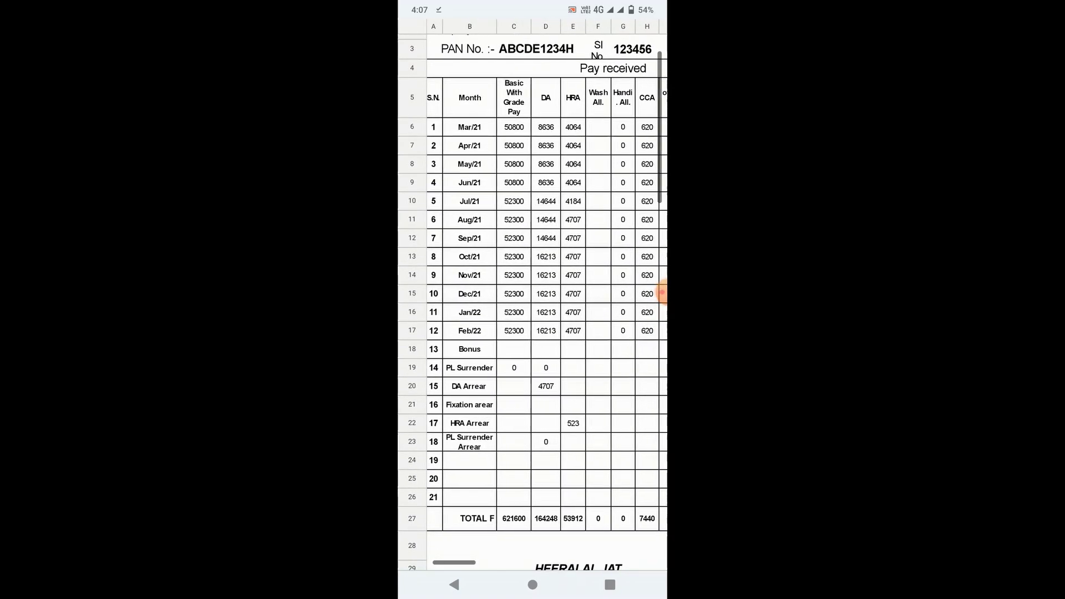
# Review the SI 7000, GPF/NPS 3575 and LIC 1880 deduction columns, then open COMPUTATION
pyautogui.hscroll(2, 662, 292)
pyautogui.scroll(1, 661, 292)
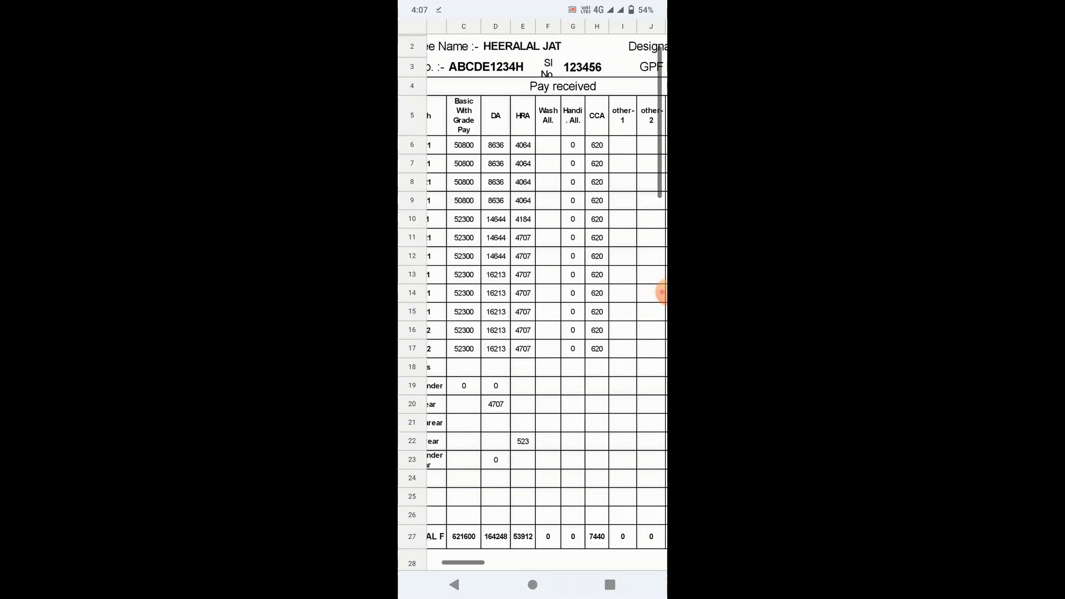
pyautogui.hscroll(5, 661, 292)
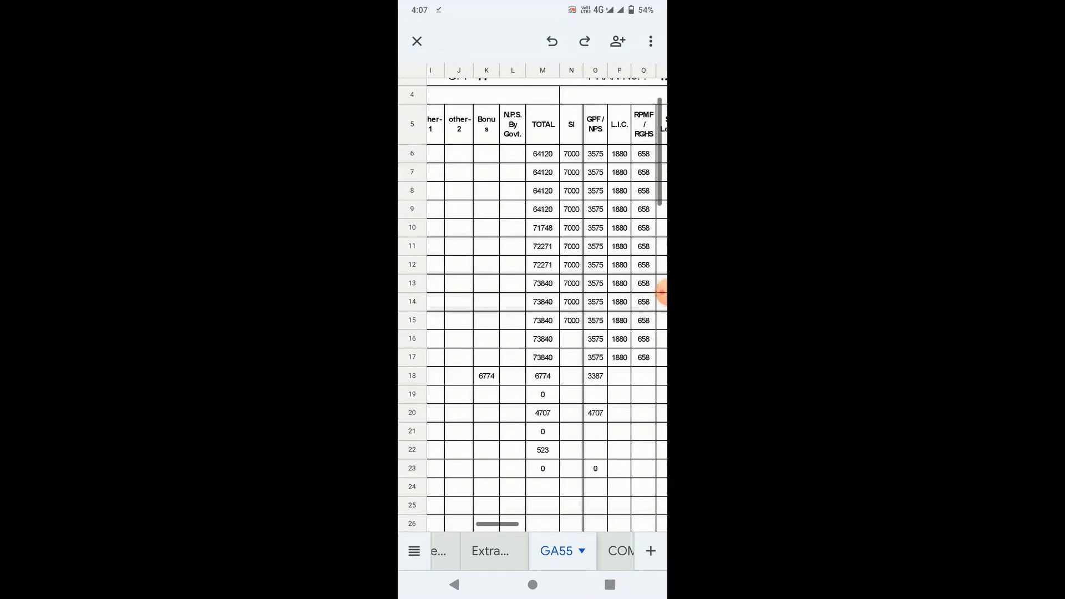
pyautogui.hscroll(3, 661, 292)
pyautogui.hscroll(-3, 662, 292)
pyautogui.hscroll(-2, 661, 293)
pyautogui.hscroll(-2, 661, 292)
pyautogui.hscroll(-2, 661, 292)
pyautogui.scroll(1, 662, 292)
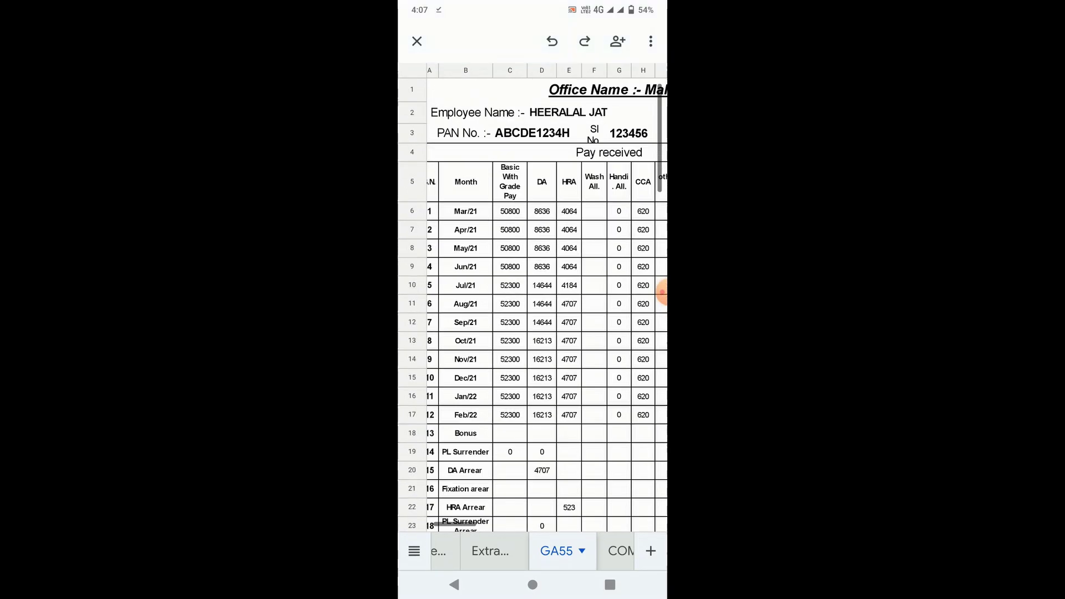
pyautogui.click(619, 551)
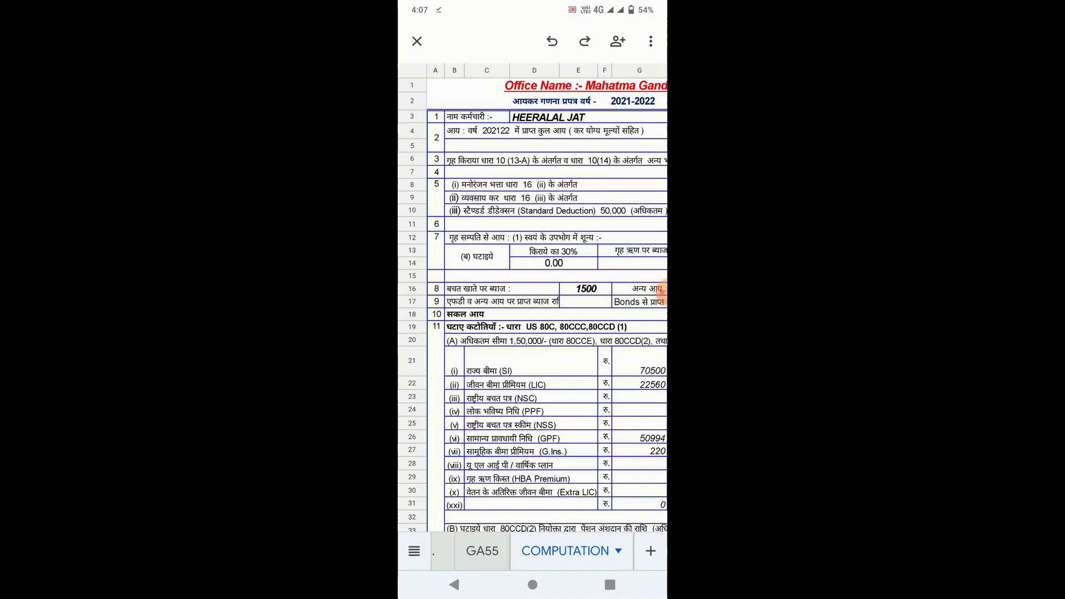
# Review the COMPUTATION sheet down to the 80E education loan interest row and exit editing
pyautogui.hscroll(5, 662, 292)
pyautogui.hscroll(3, 661, 292)
pyautogui.scroll(-3, 662, 292)
pyautogui.scroll(-5, 661, 292)
pyautogui.scroll(8, 661, 293)
pyautogui.hscroll(-3, 661, 292)
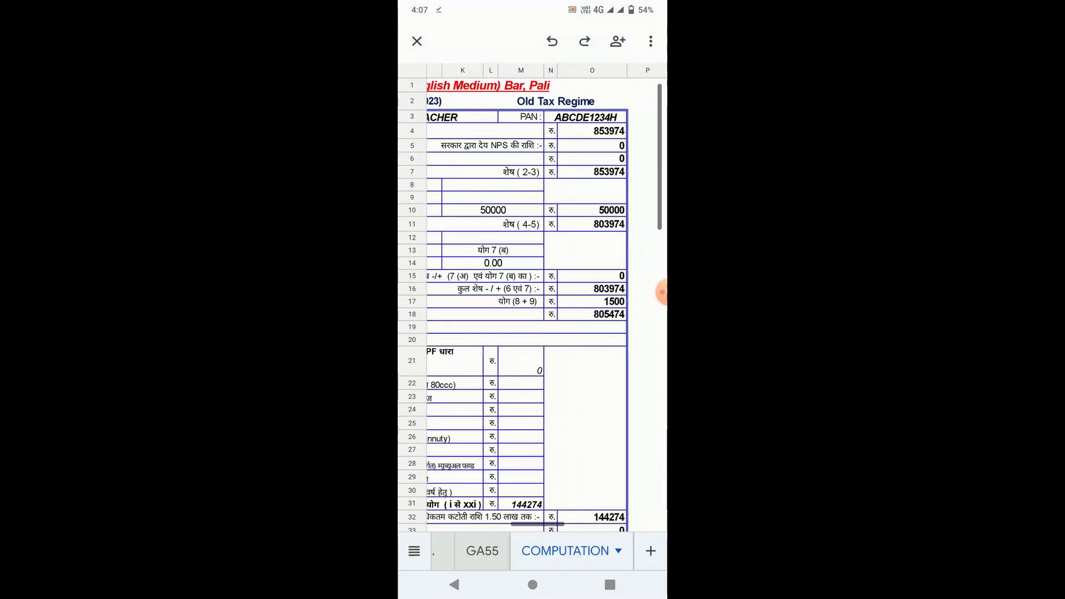
pyautogui.scroll(-1, 663, 294)
pyautogui.scroll(-1, 662, 294)
pyautogui.scroll(-4, 663, 294)
pyautogui.hscroll(1, 662, 294)
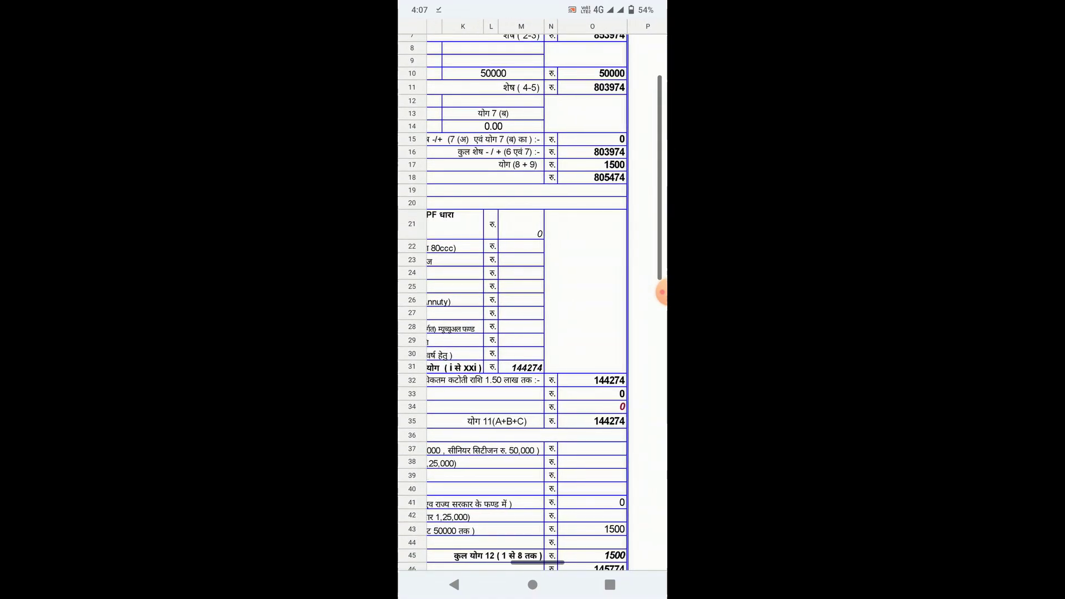
pyautogui.hscroll(-3, 661, 293)
pyautogui.scroll(-1, 661, 292)
pyautogui.click(527, 463)
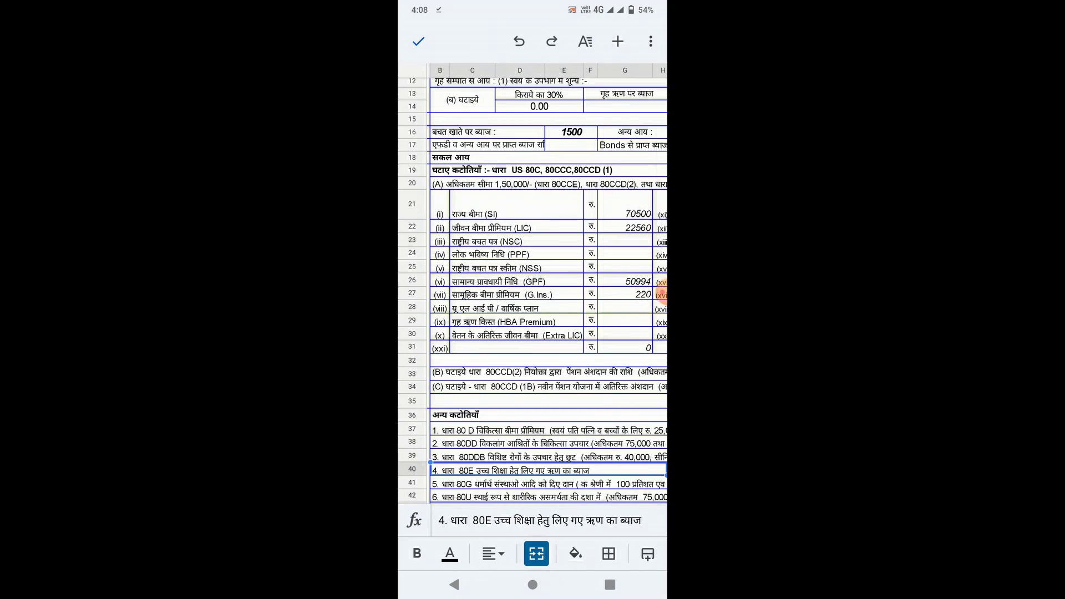
pyautogui.click(418, 41)
# Scroll through Form No. 16's employer details and Rs. 1,500 quarterly deposit rows
pyautogui.click(577, 551)
pyautogui.hscroll(3, 662, 292)
pyautogui.scroll(-3, 661, 293)
pyautogui.scroll(-3, 662, 292)
pyautogui.scroll(-5, 661, 292)
pyautogui.scroll(-5, 661, 292)
pyautogui.hscroll(-2, 662, 292)
pyautogui.scroll(-5, 662, 292)
pyautogui.scroll(-3, 661, 293)
pyautogui.hscroll(2, 662, 293)
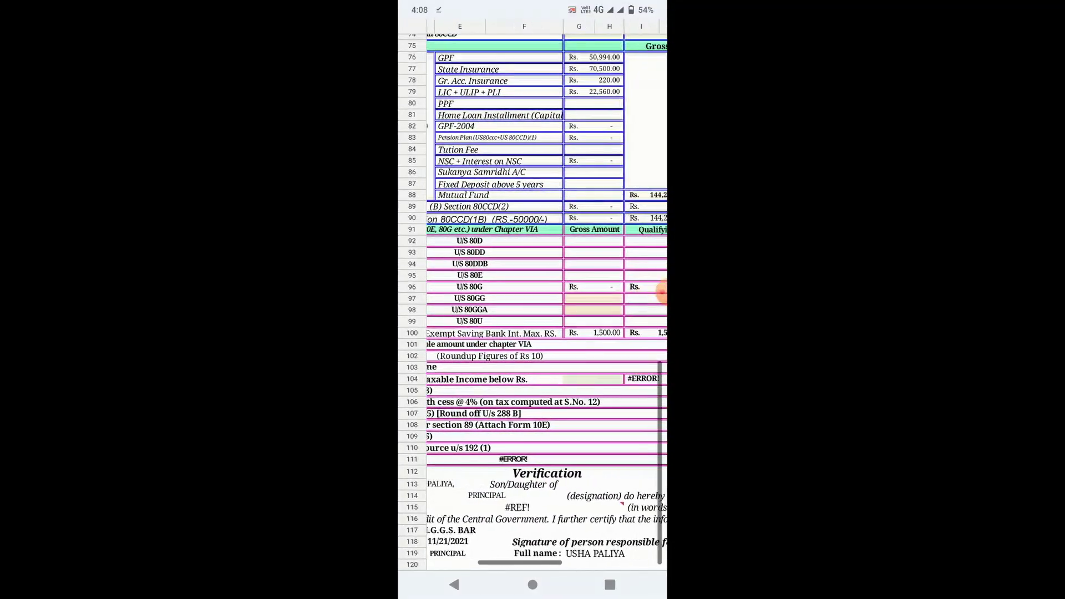
pyautogui.scroll(5, 662, 292)
pyautogui.scroll(5, 661, 292)
pyautogui.scroll(5, 661, 292)
pyautogui.hscroll(-2, 662, 293)
pyautogui.hscroll(-4, 662, 292)
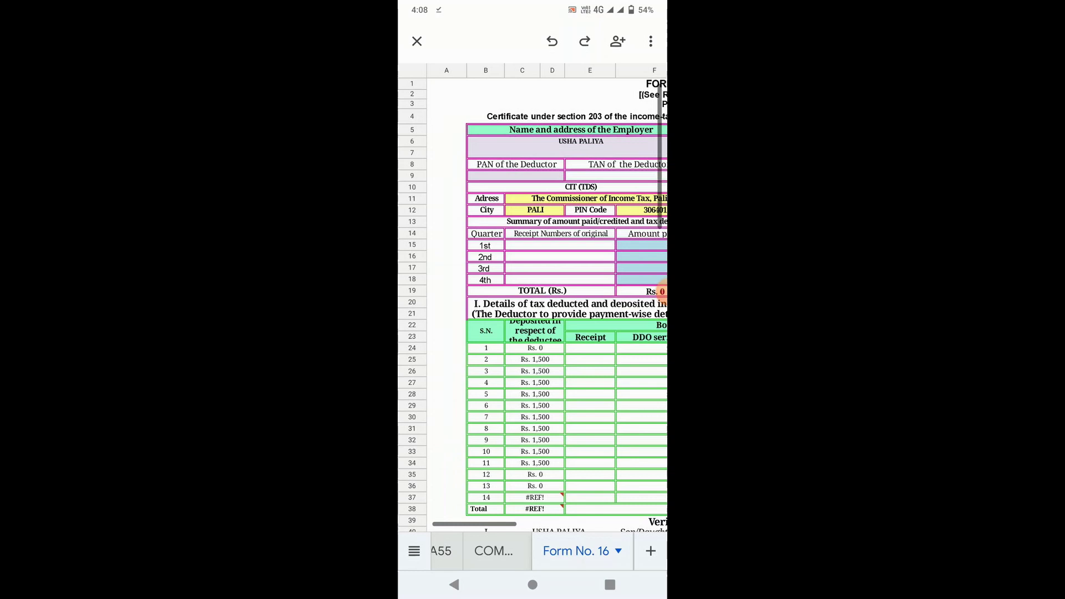